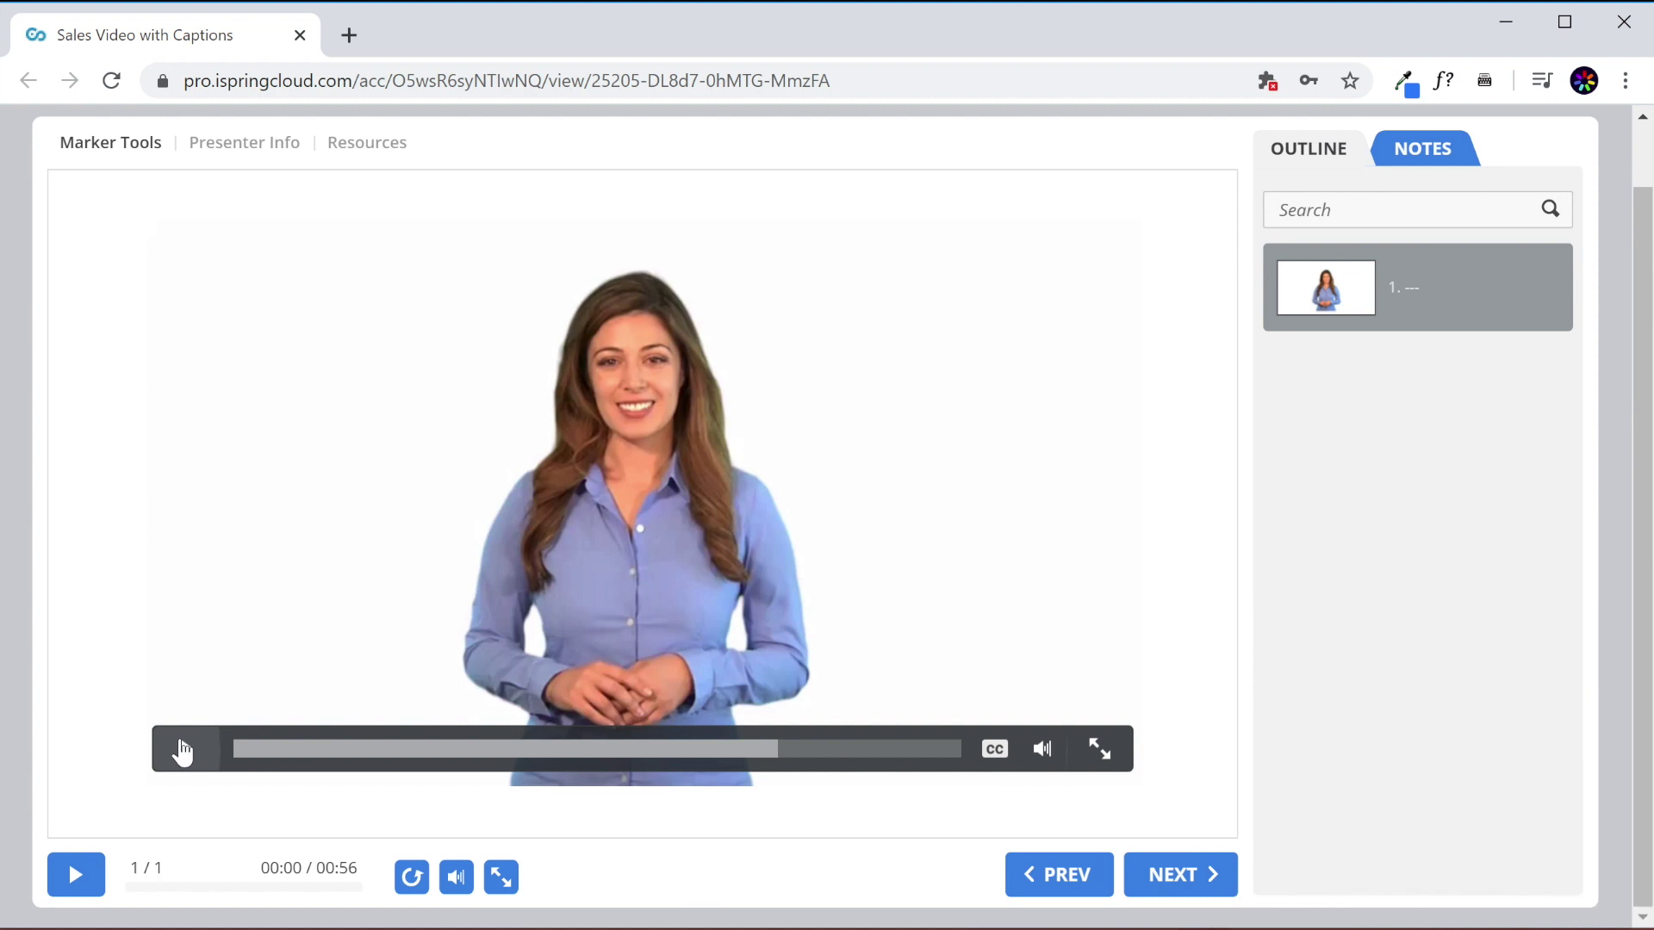
Step: Play the published captioned sales video in the iSpring Cloud player
{"action": "left_click", "coordinate": [181, 750]}
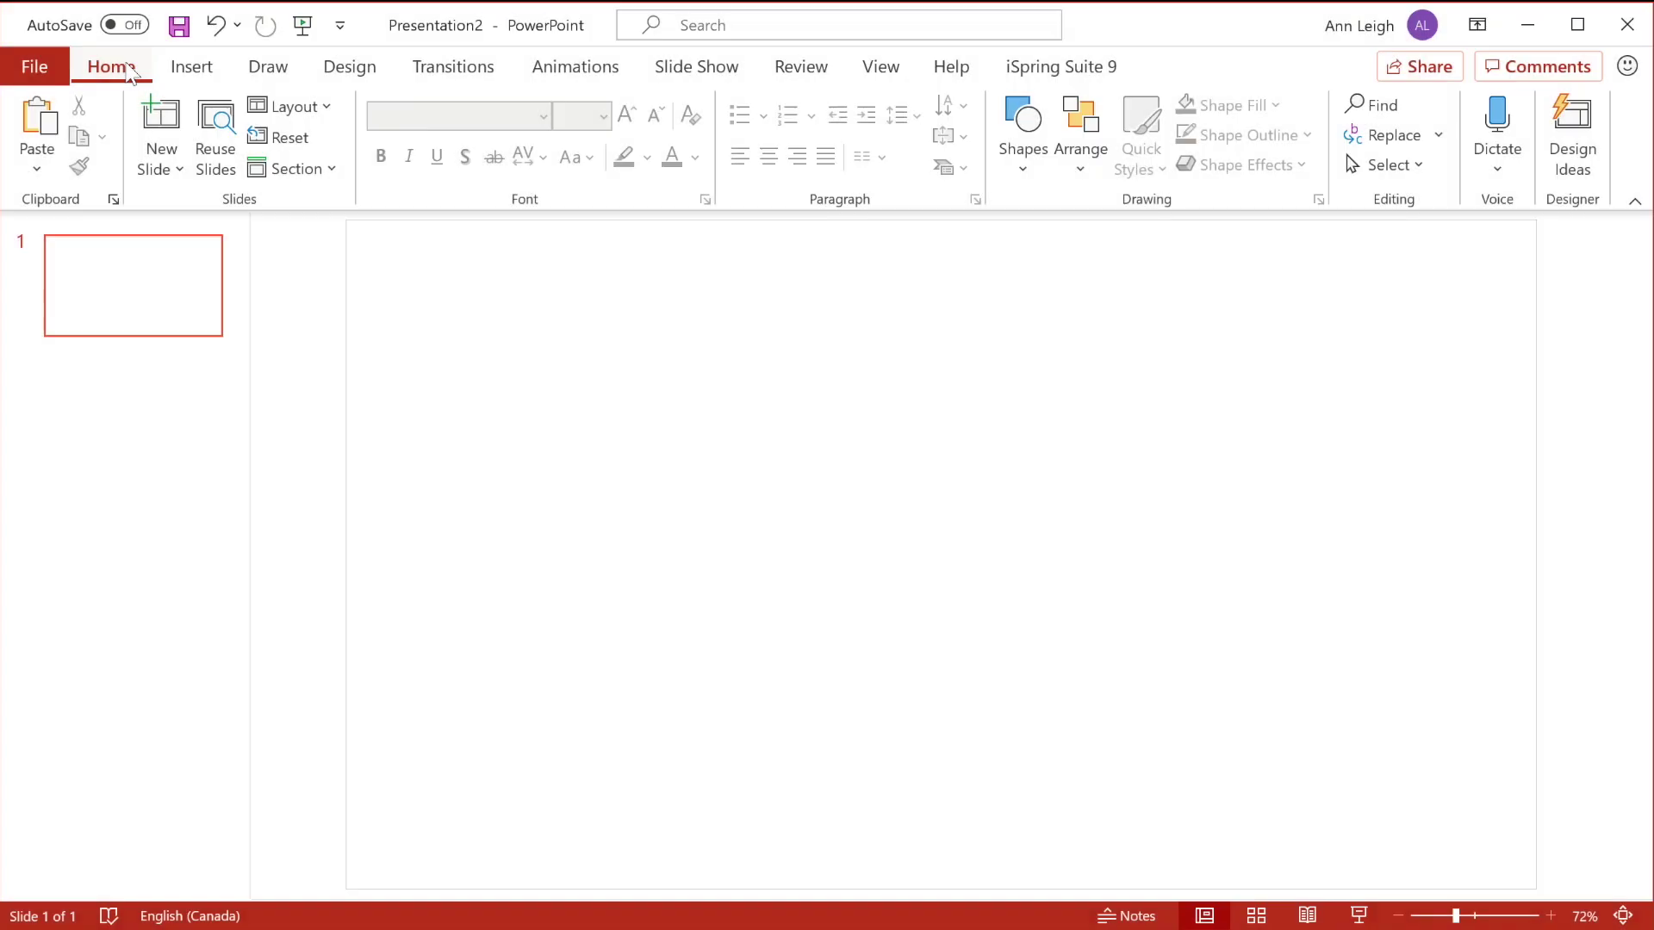
Step: Insert the Sales Video file from this PC onto the blank slide
{"action": "left_click", "coordinate": [192, 65]}
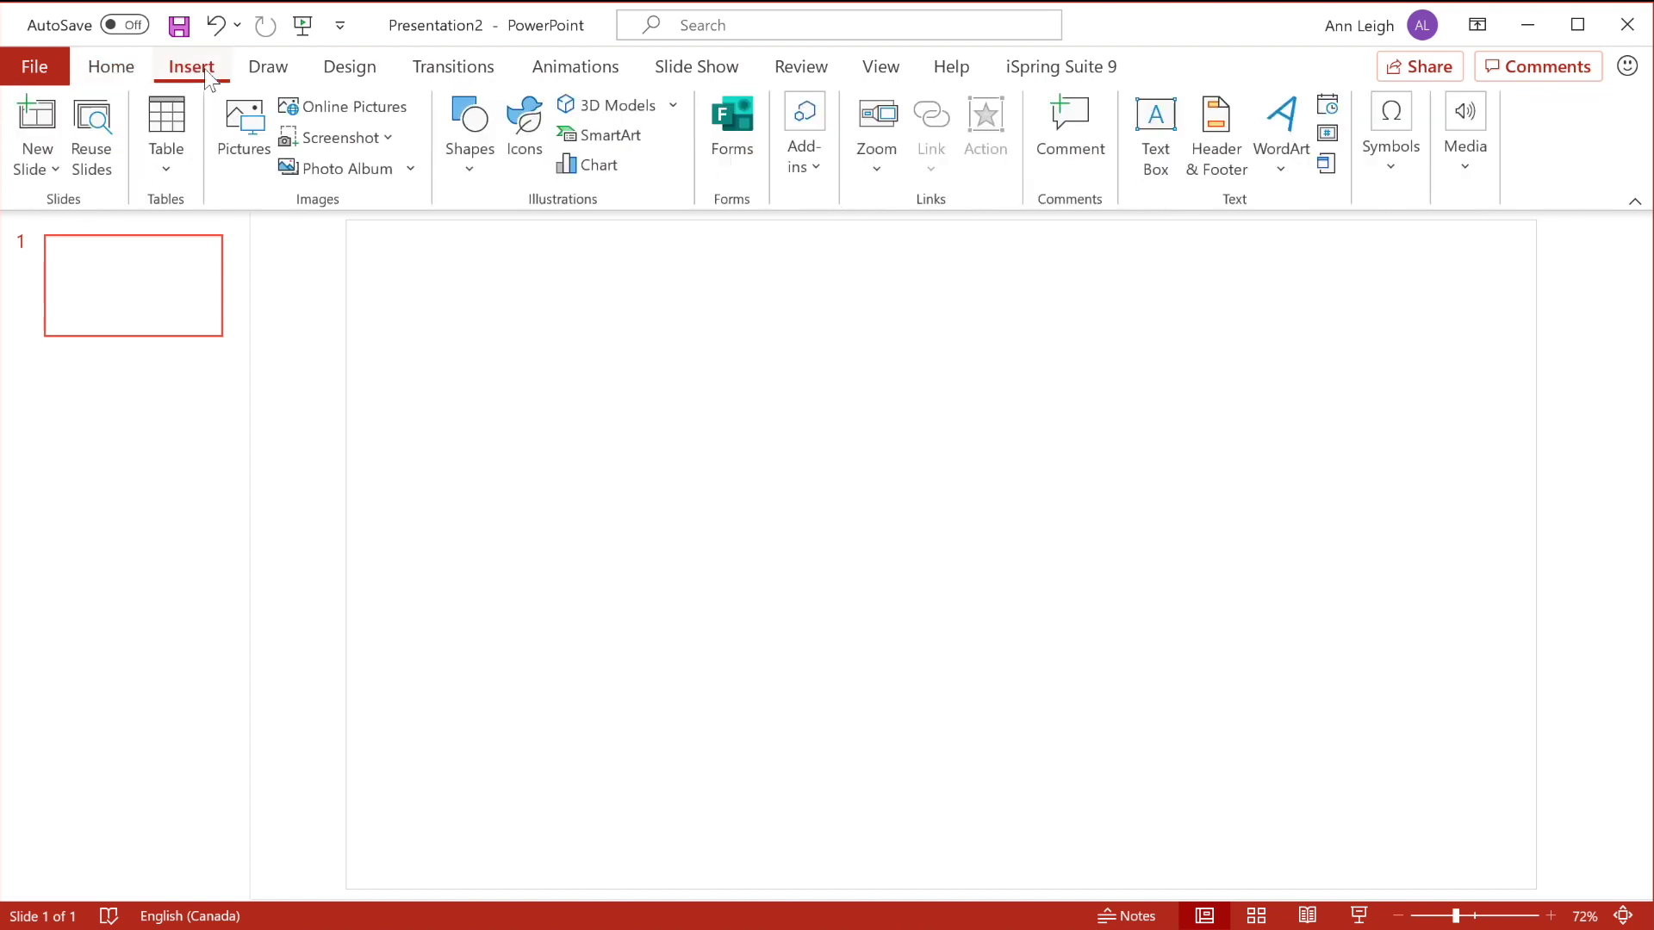
{"action": "left_click", "coordinate": [1461, 146]}
{"action": "left_click", "coordinate": [1470, 247]}
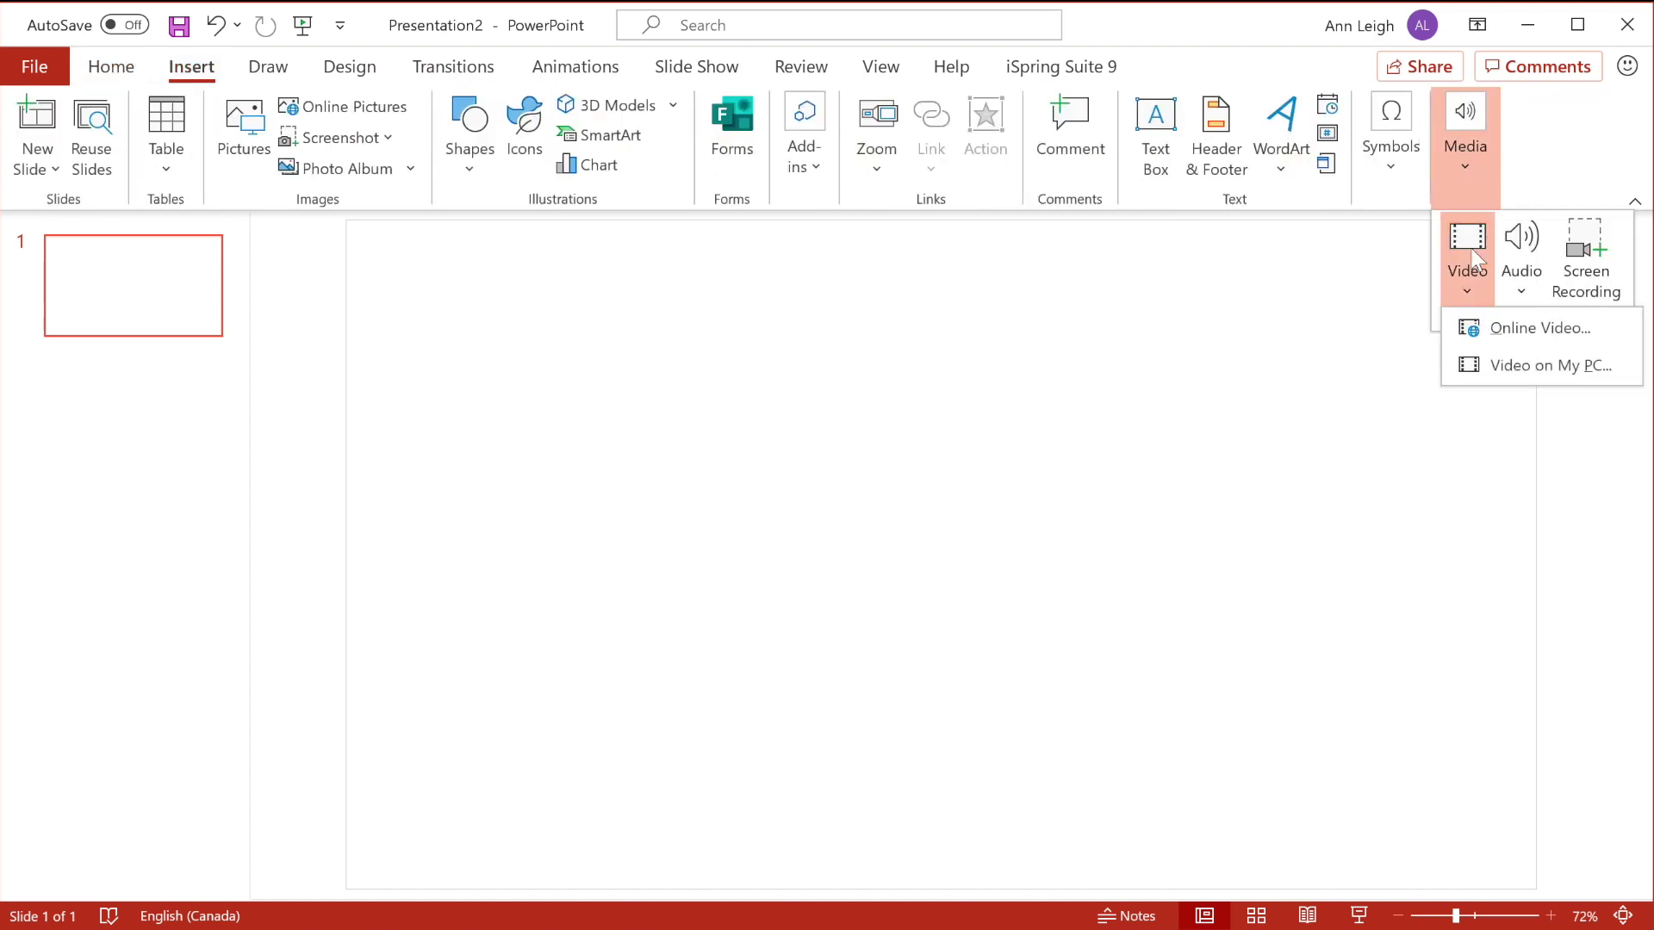
{"action": "left_click", "coordinate": [1505, 367]}
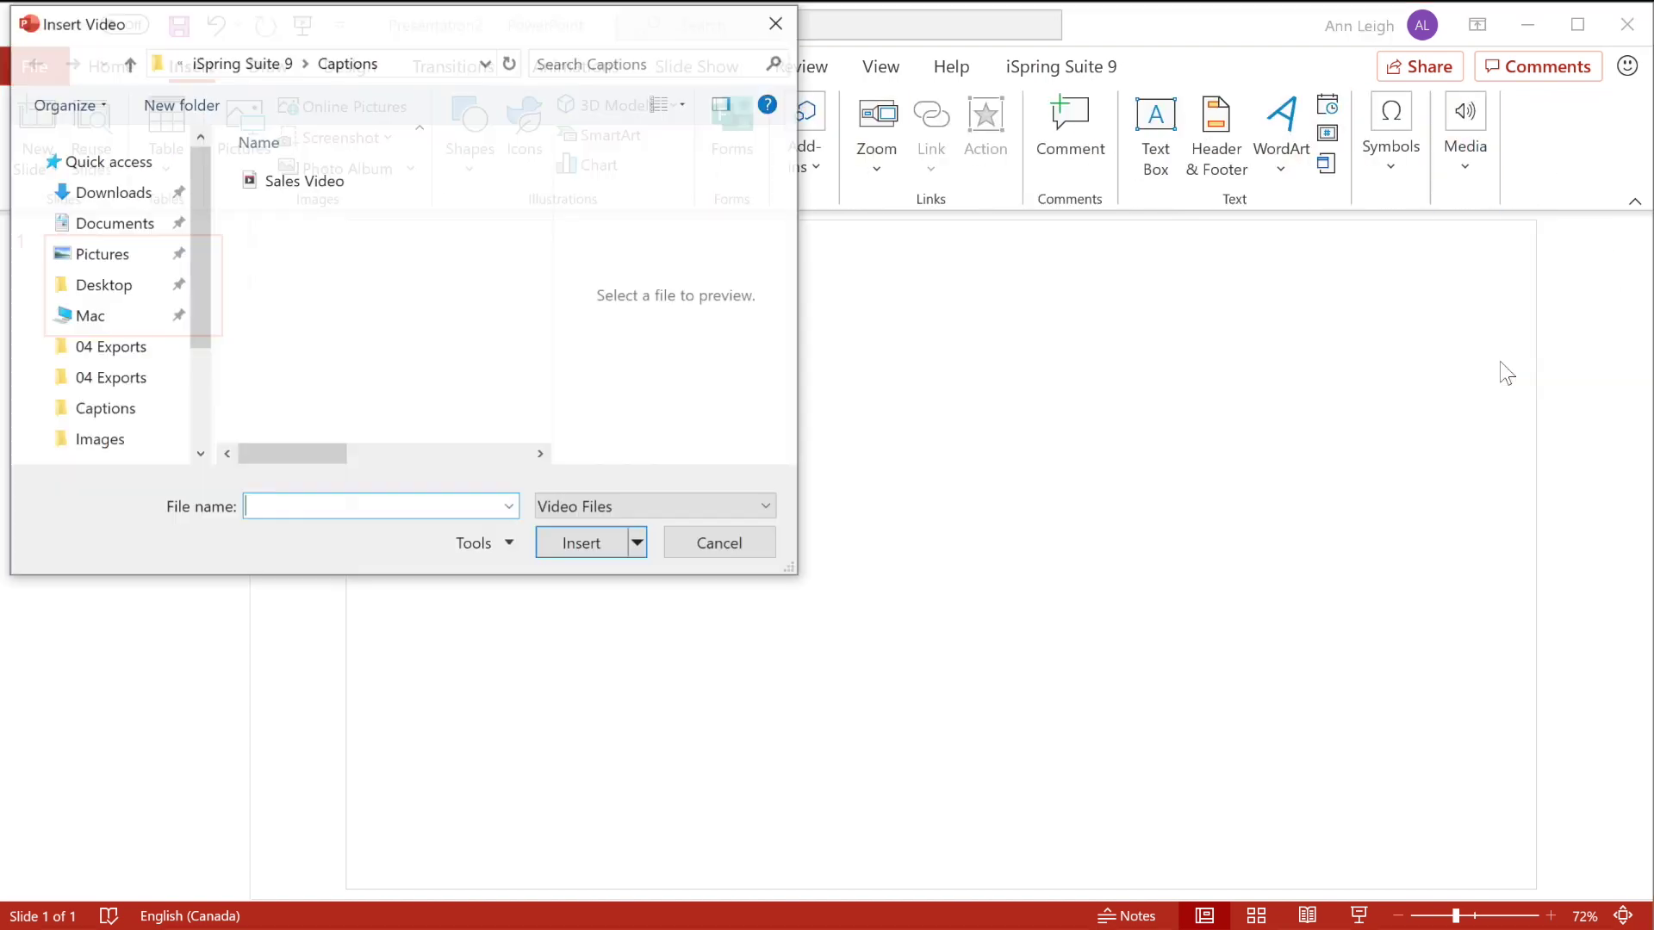
{"action": "left_click", "coordinate": [340, 174]}
{"action": "left_click", "coordinate": [583, 543]}
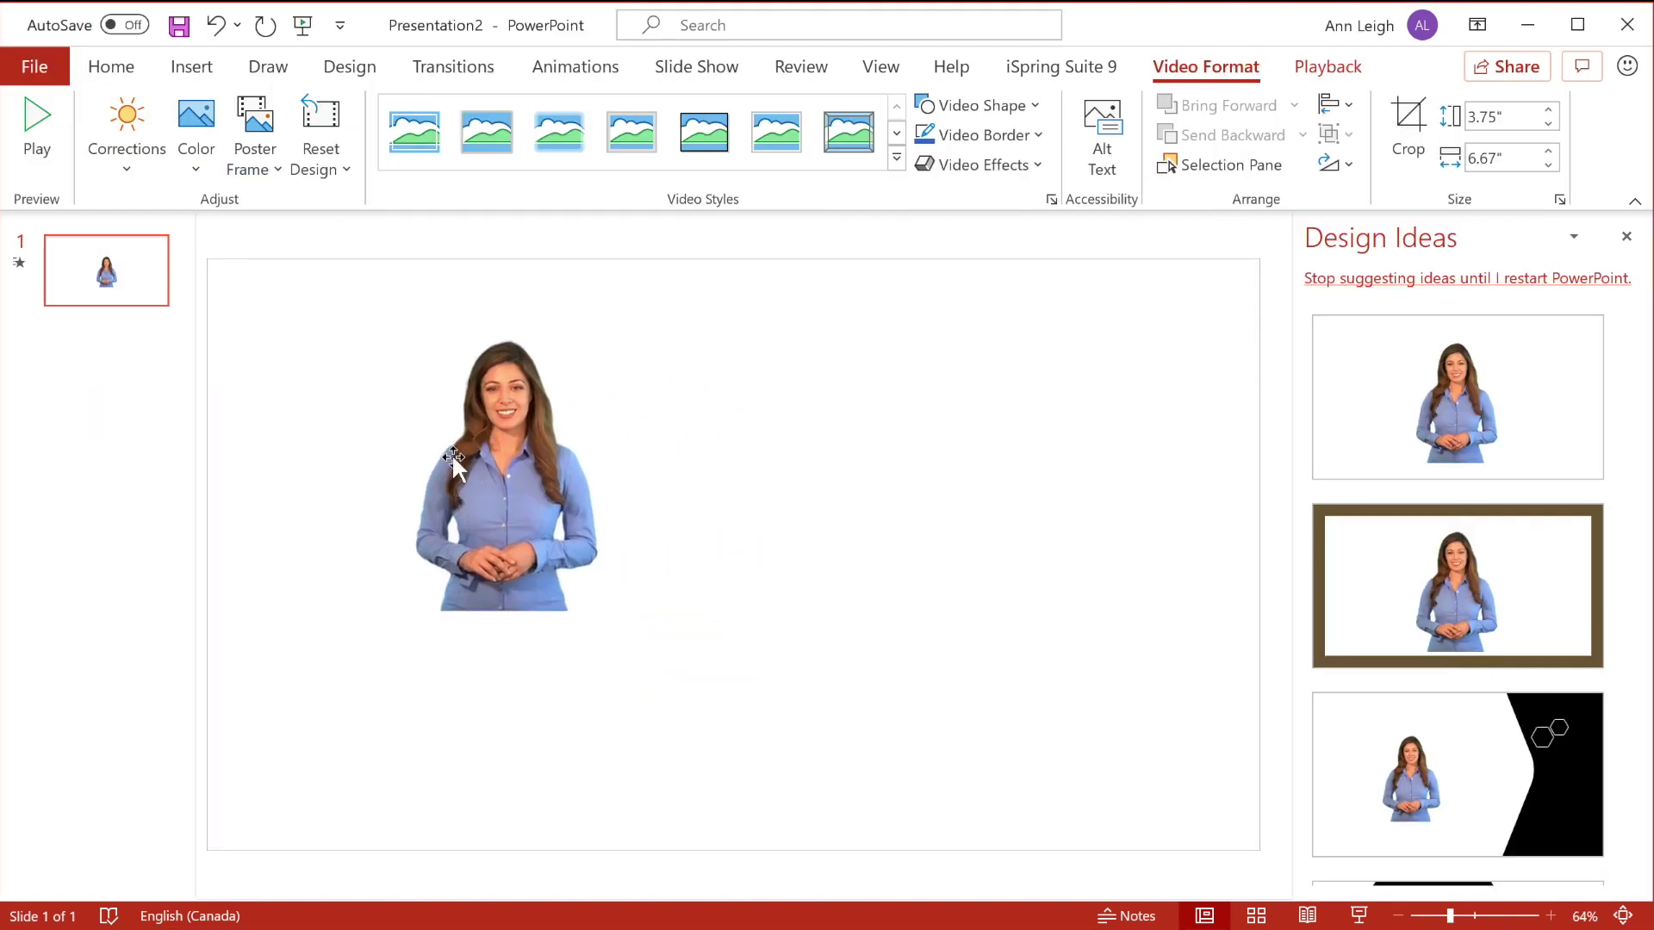
Step: Enlarge the video to about 6.36 × 11.31 inches and centre it on the slide
{"action": "left_click", "coordinate": [452, 465]}
{"action": "left_click_drag", "start_coordinate": [772, 612], "coordinate": [1140, 741]}
{"action": "left_click_drag", "start_coordinate": [744, 653], "coordinate": [787, 688]}
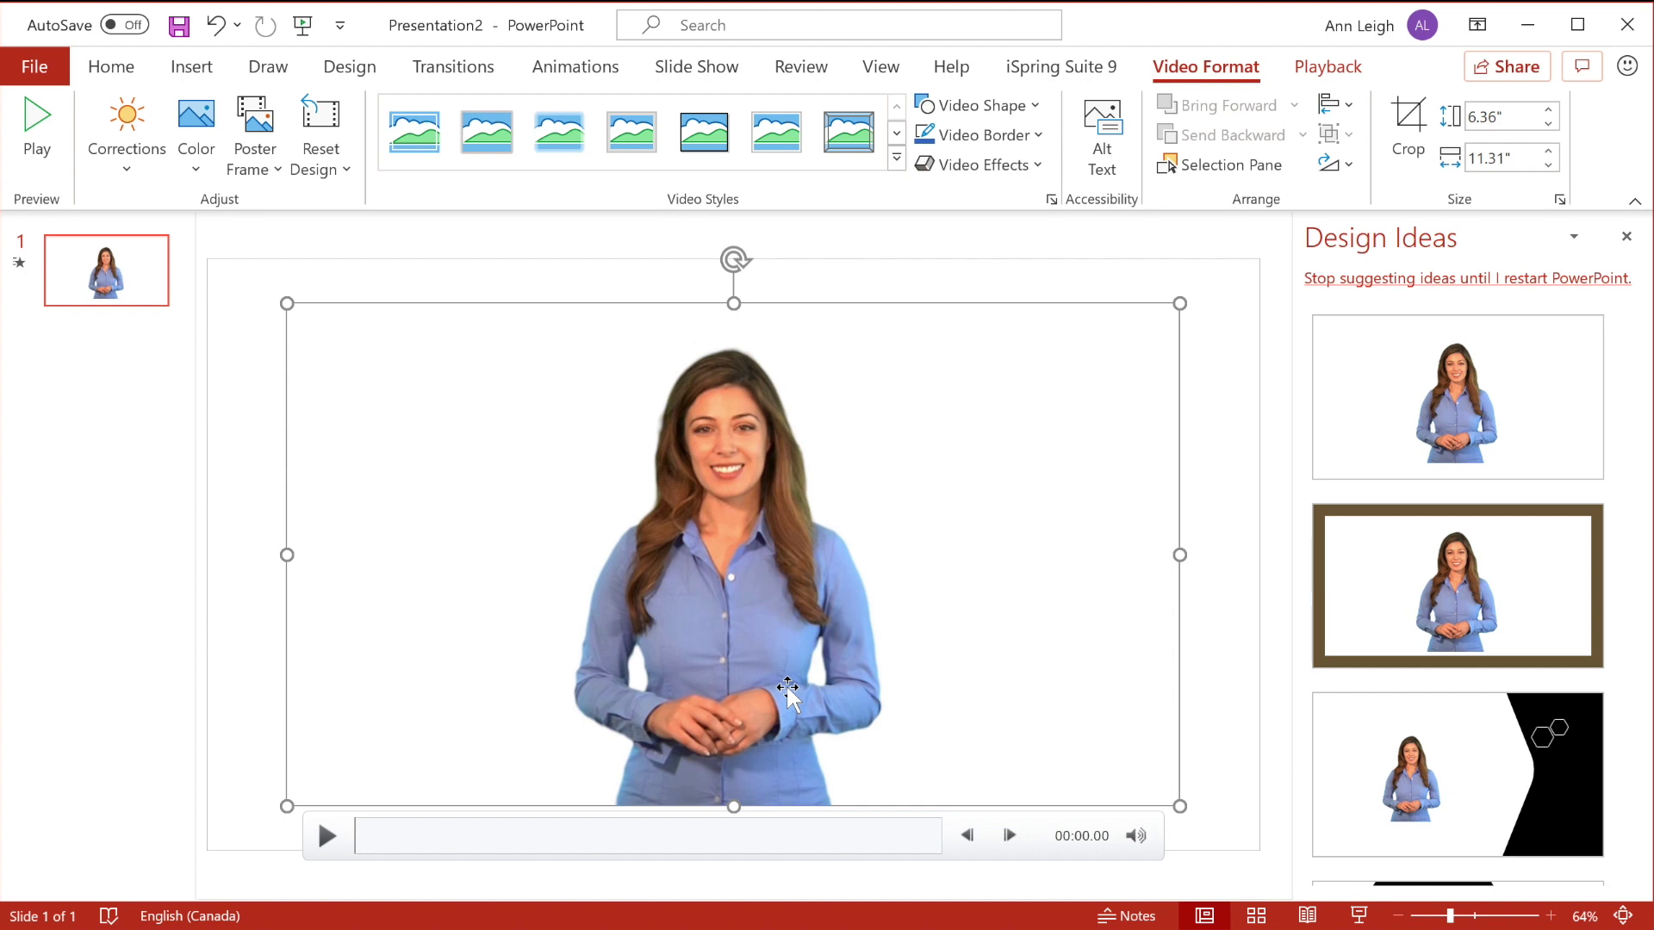
Step: Attach the my_captions WebVTT file to the Sales Video via Playback captions
{"action": "left_click", "coordinate": [1307, 67]}
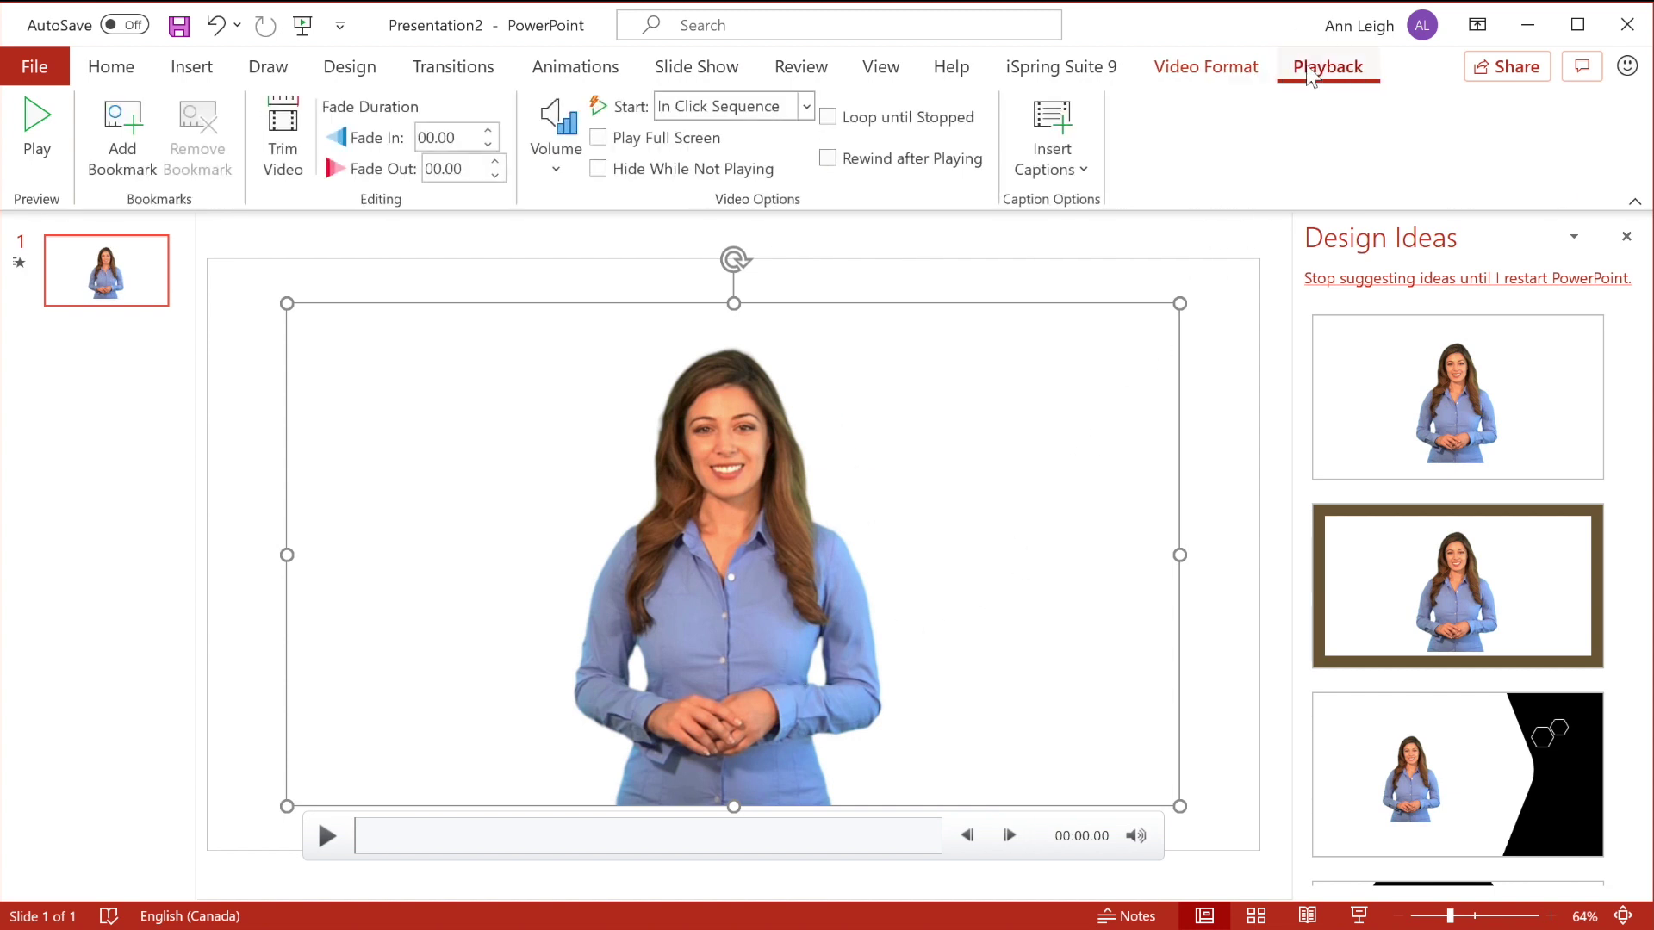
{"action": "left_click", "coordinate": [1084, 170]}
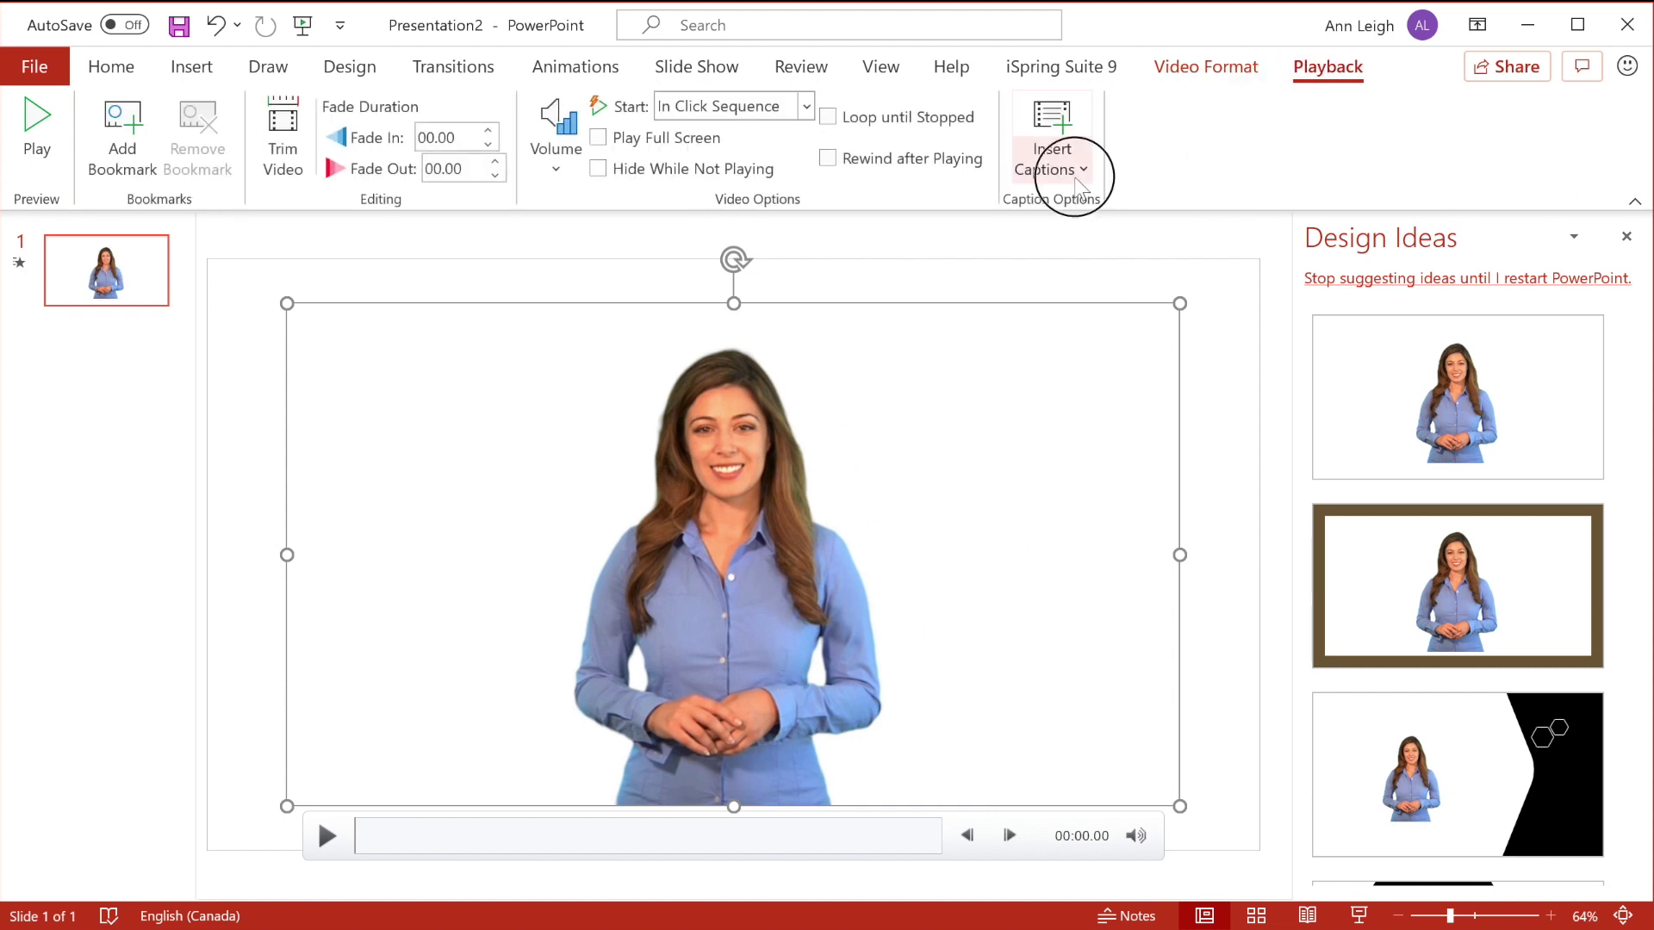
{"action": "left_click", "coordinate": [1083, 204]}
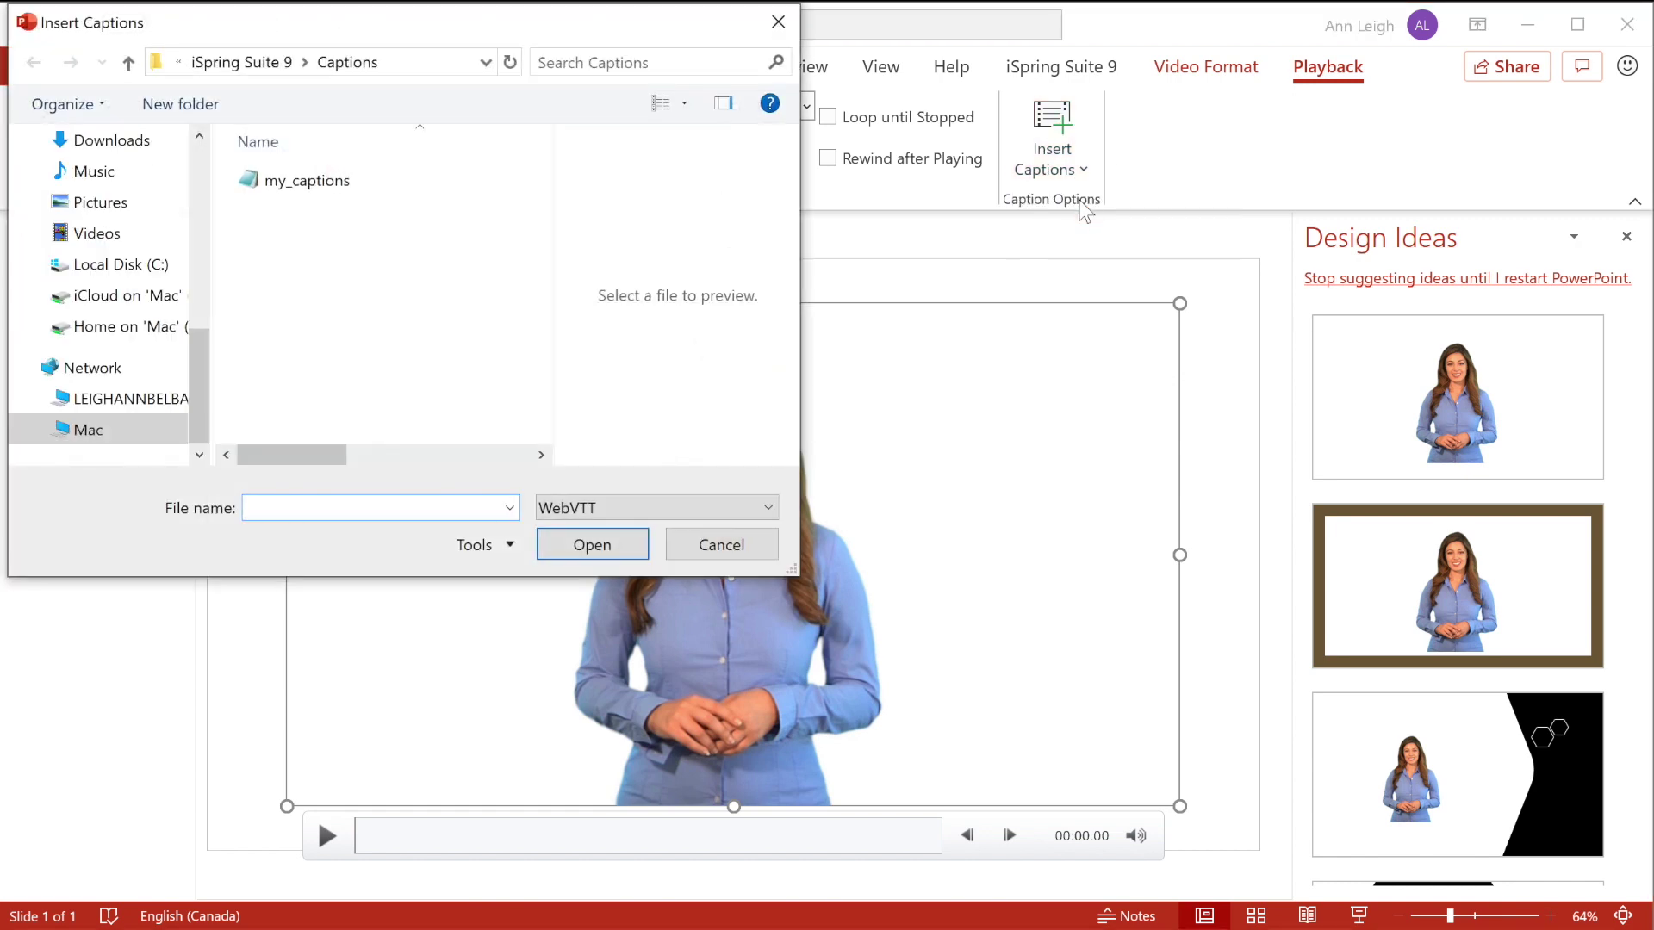
{"action": "left_click", "coordinate": [332, 183]}
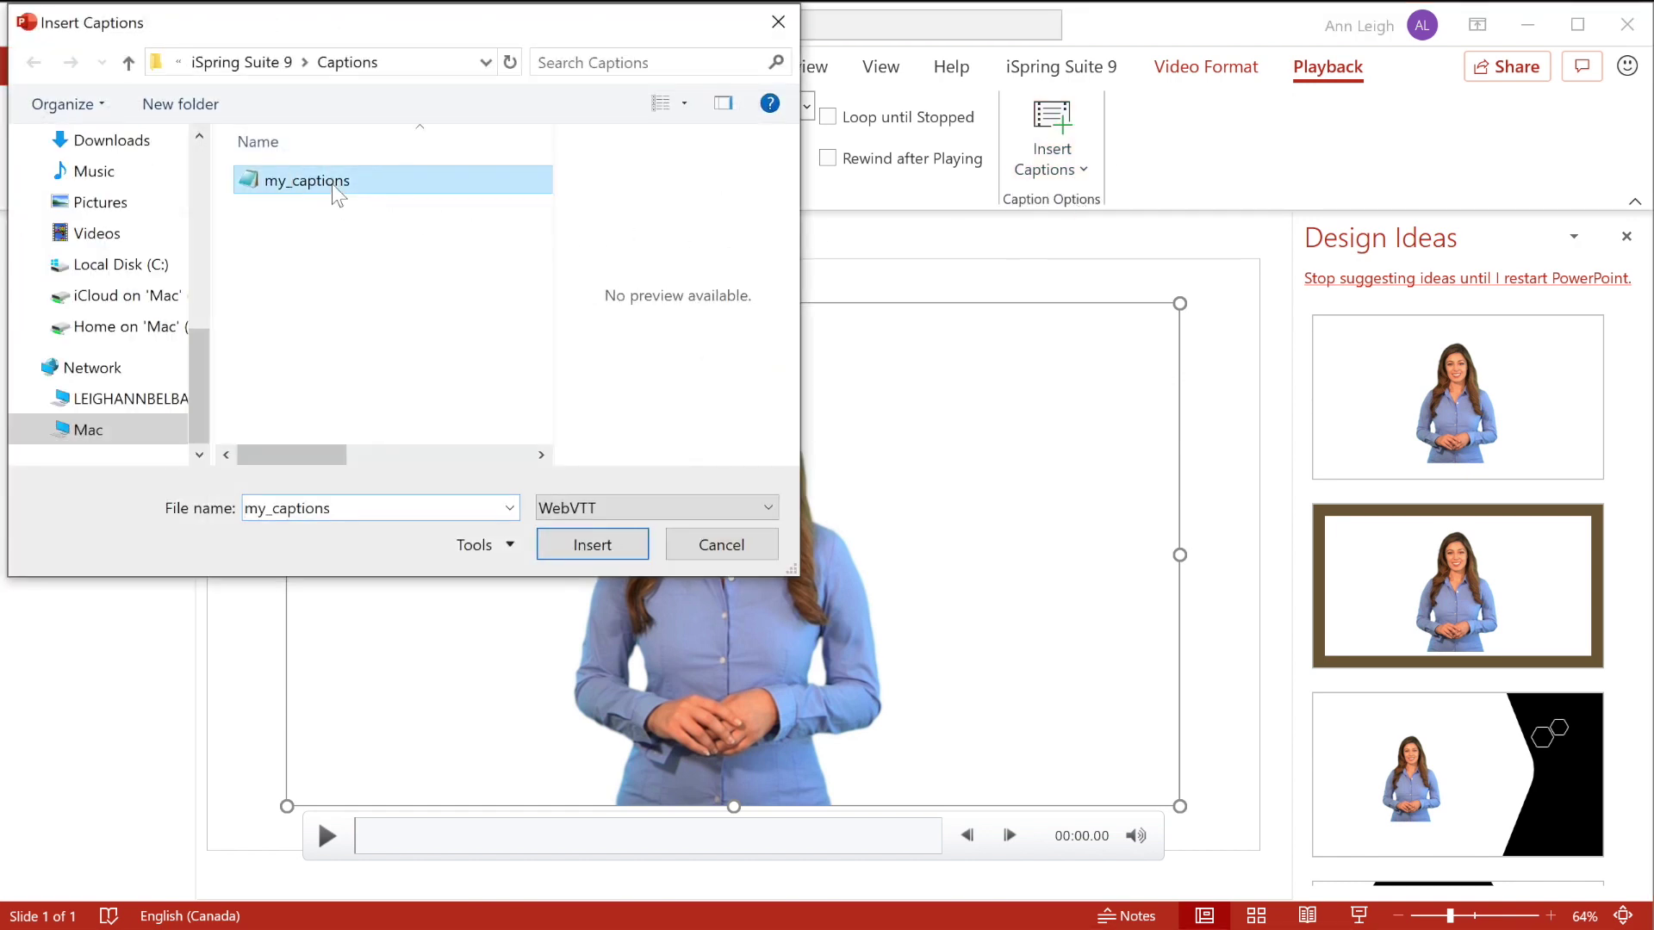
{"action": "left_click", "coordinate": [606, 547]}
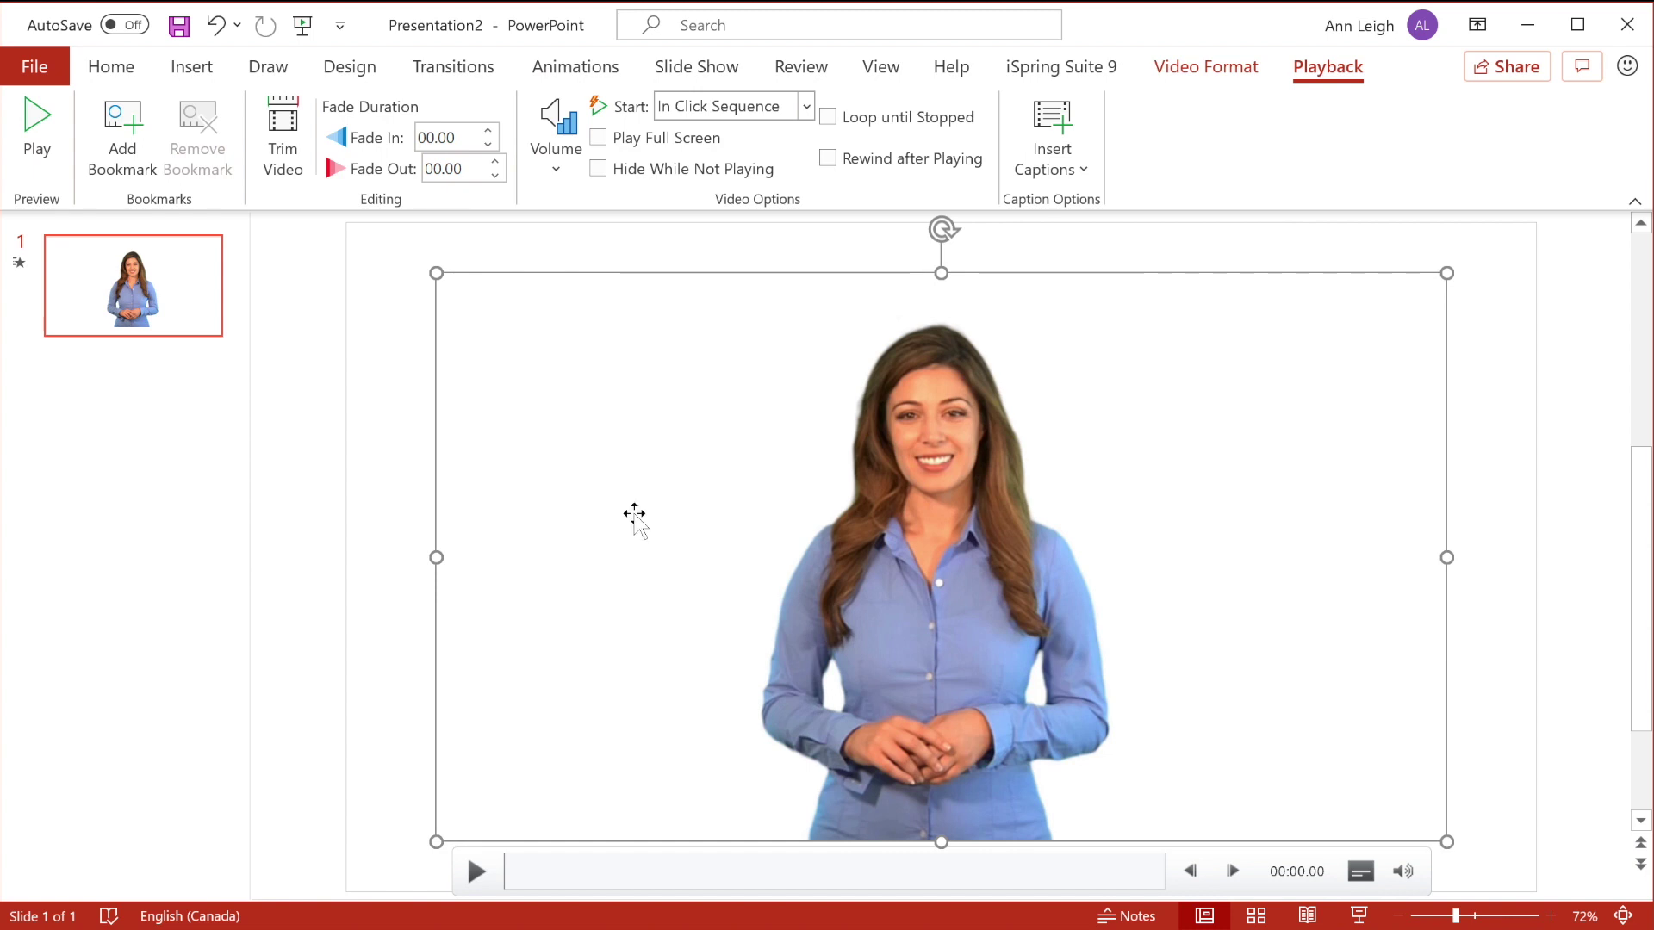
Step: Publish to iSpring Cloud with the project name Sales Video with Captions
{"action": "left_click", "coordinate": [1019, 81]}
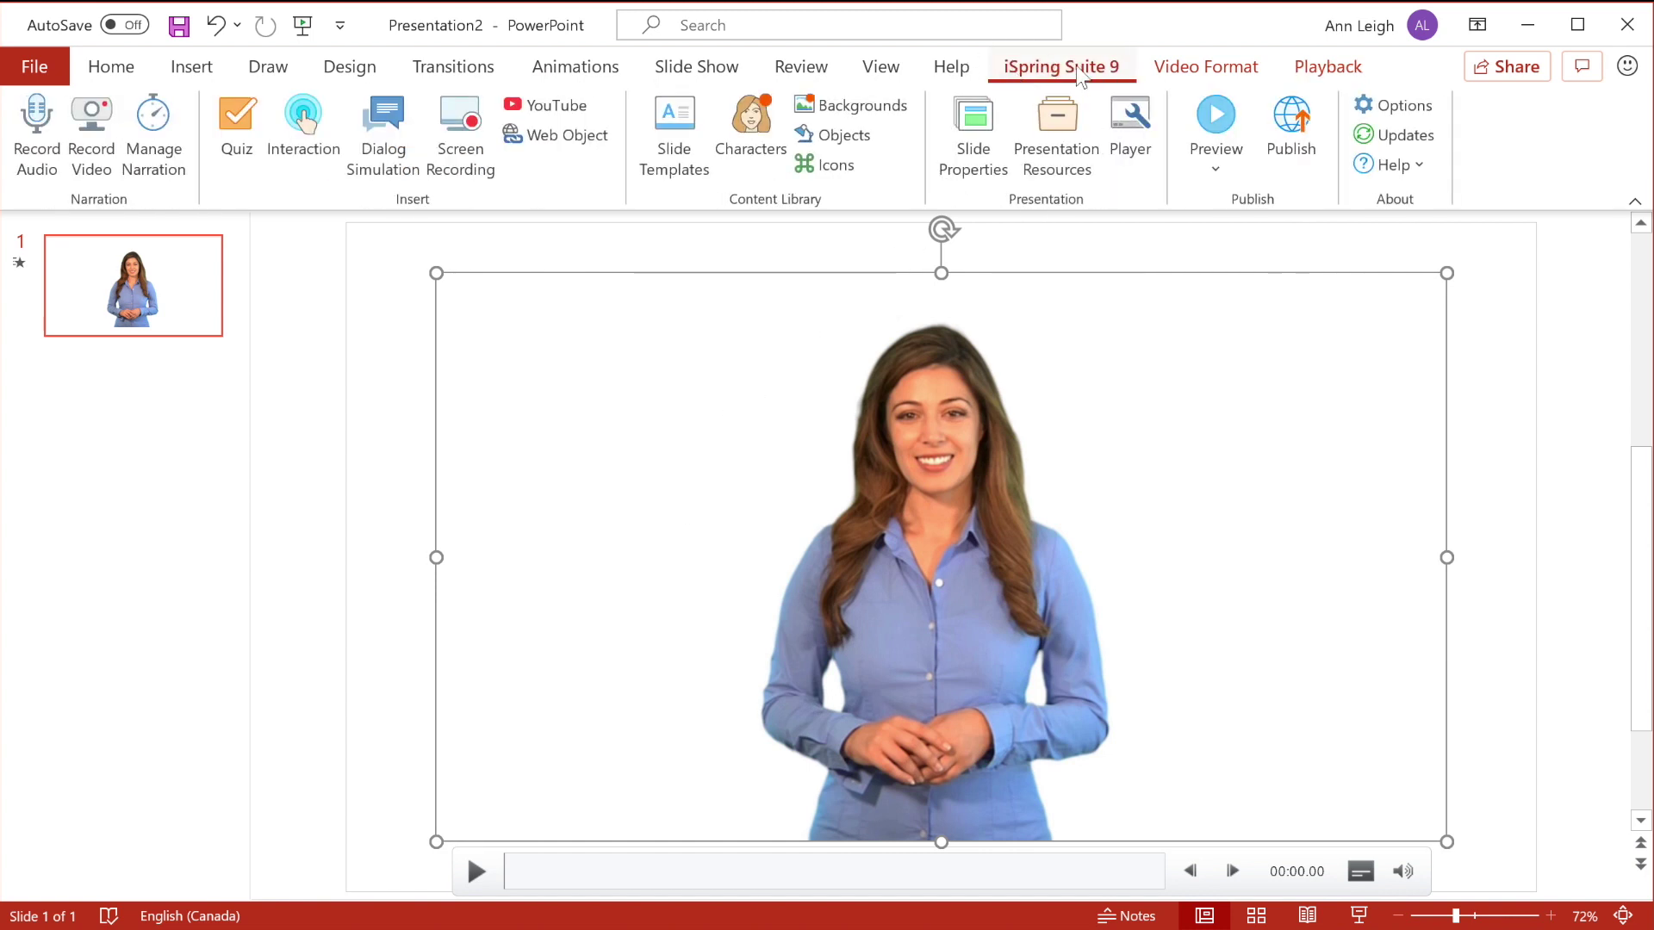
{"action": "left_click", "coordinate": [1294, 123]}
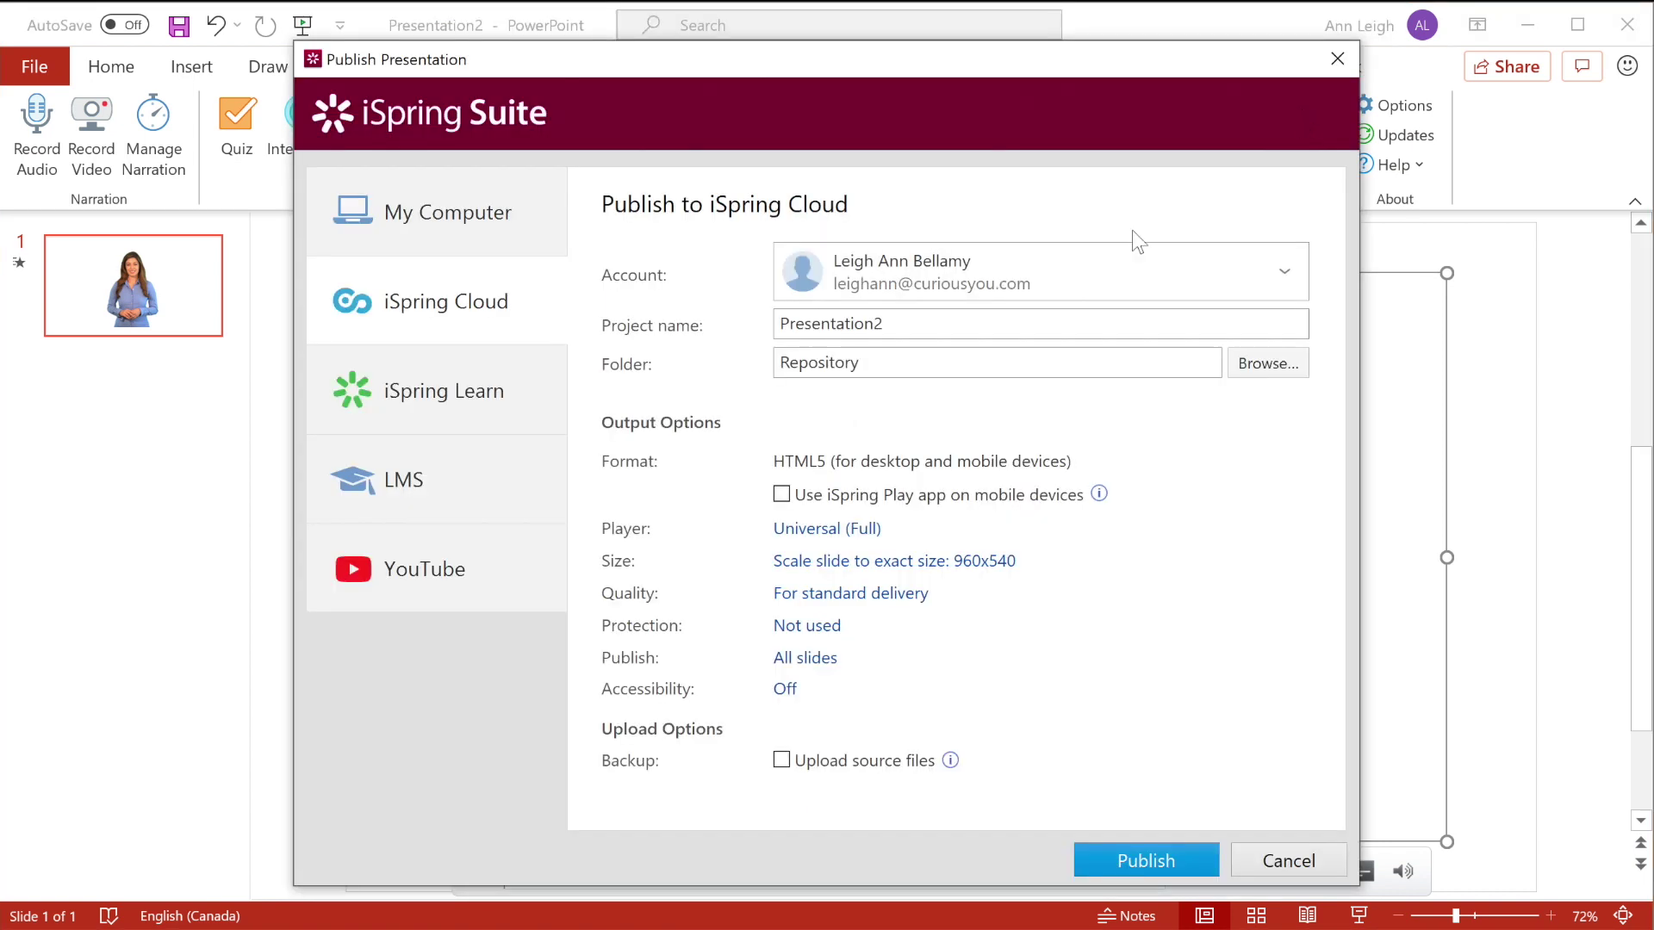
{"action": "triple_click", "coordinate": [915, 319]}
{"action": "type", "text": "Sales Video with Captions"}
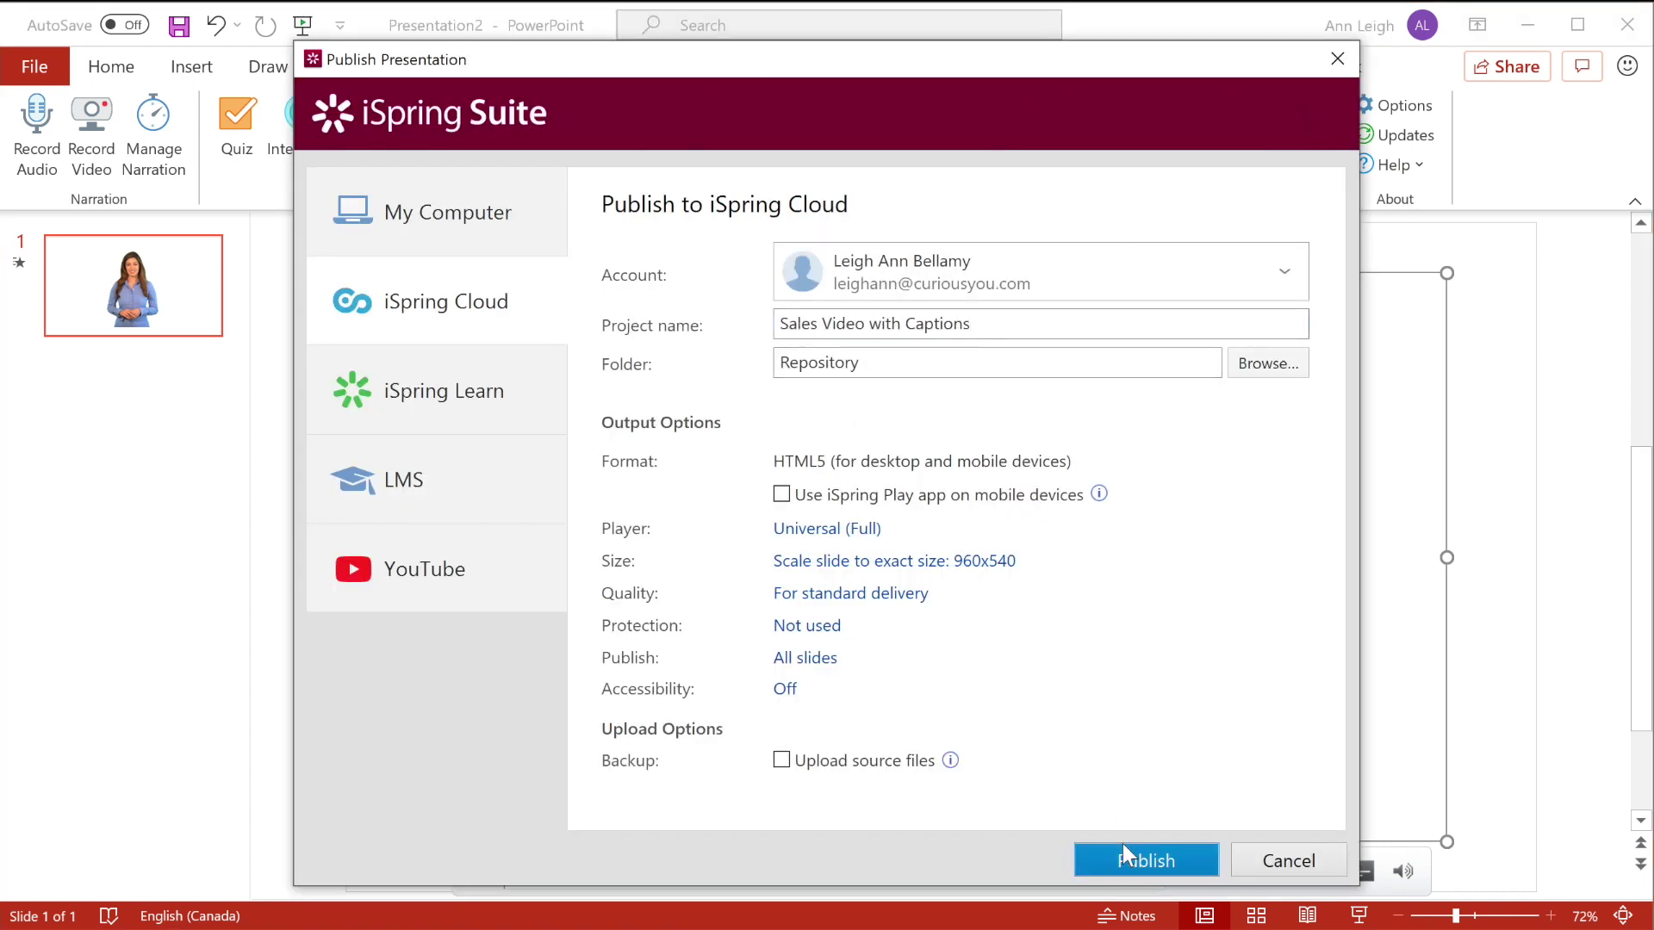
{"action": "left_click", "coordinate": [1123, 844]}
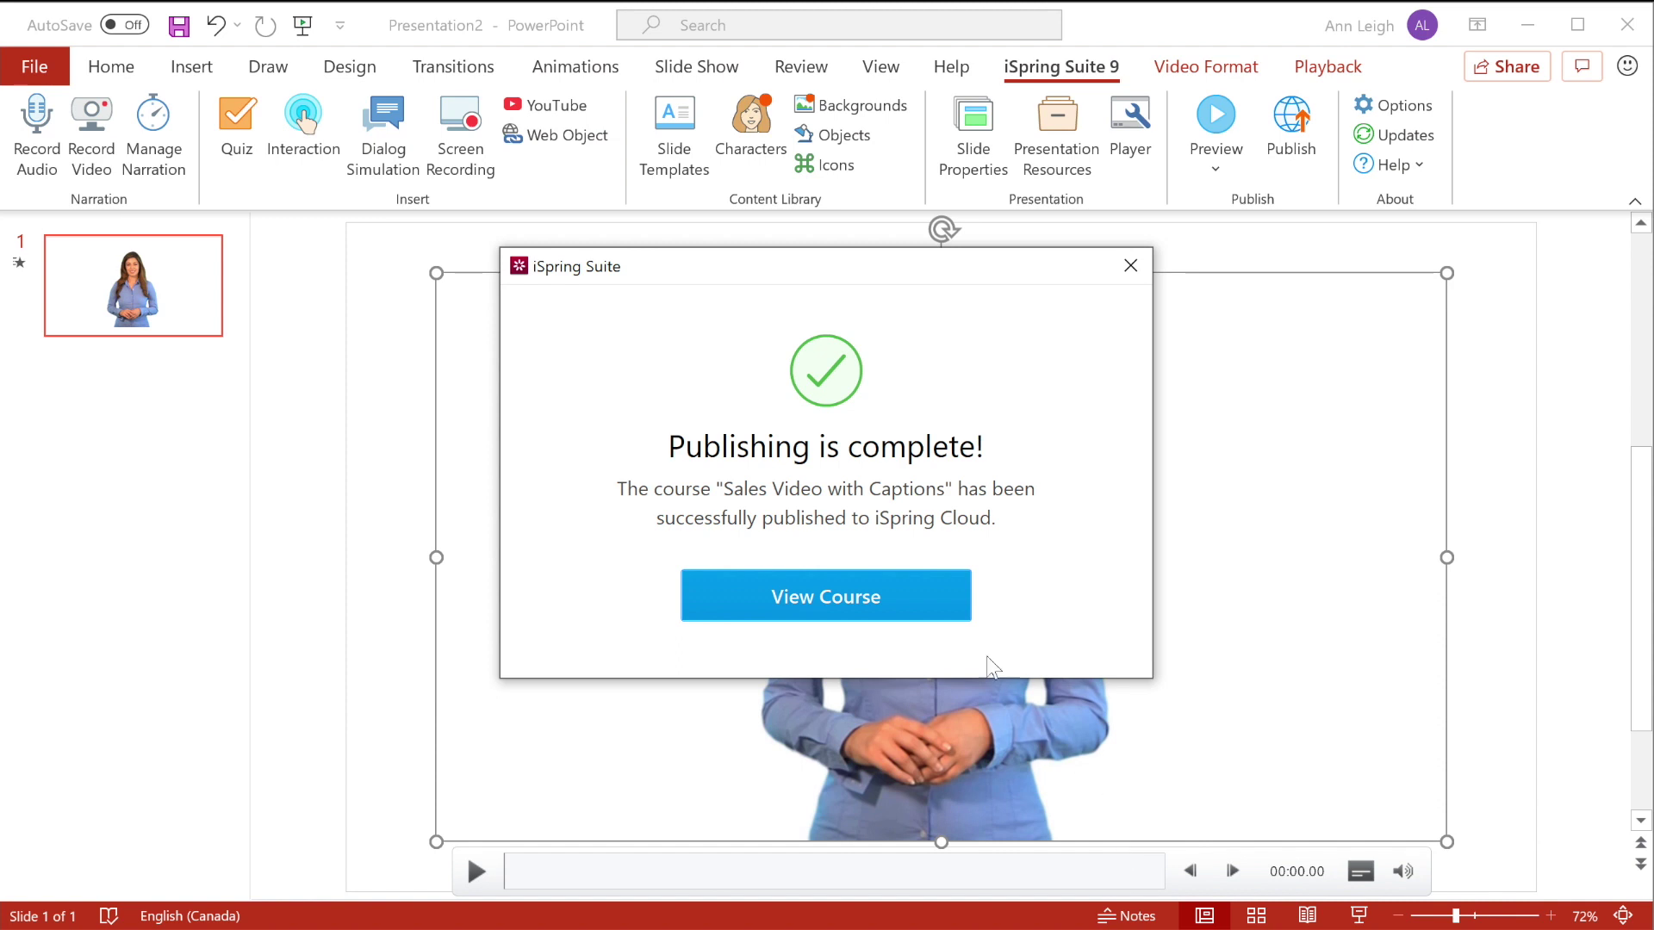
Step: View the published course, enable the my_captions track, then play and pause the video
{"action": "left_click", "coordinate": [878, 585]}
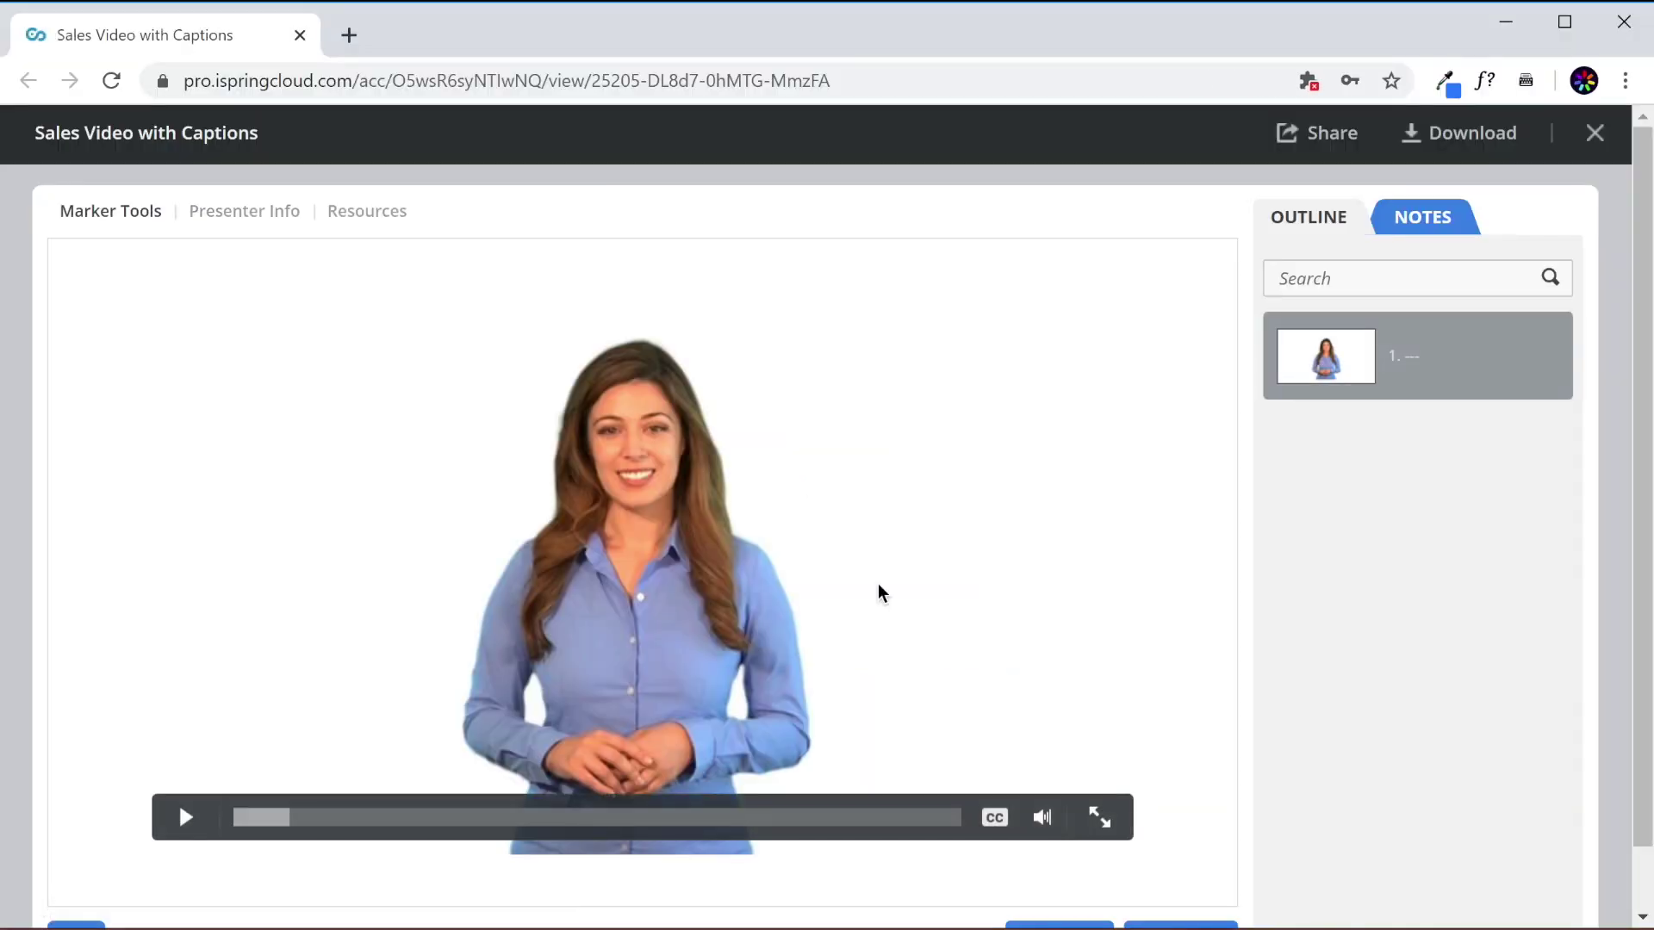
{"action": "scroll", "coordinate": [878, 585], "scroll_direction": "down", "scroll_amount": 1}
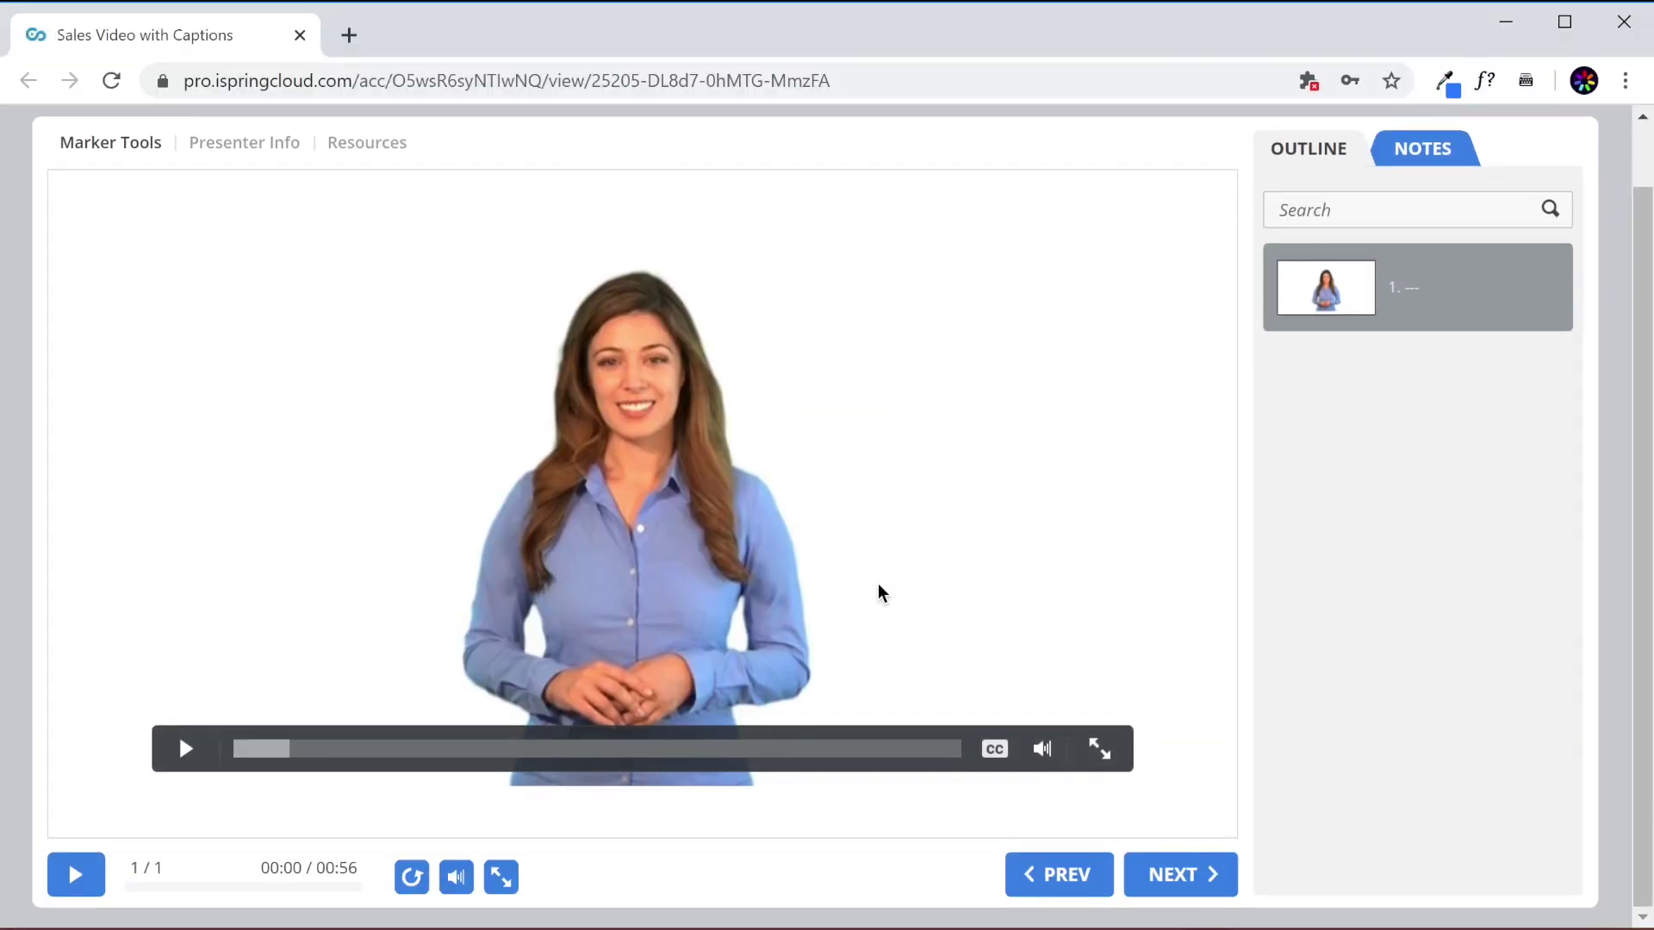
{"action": "left_click", "coordinate": [989, 755]}
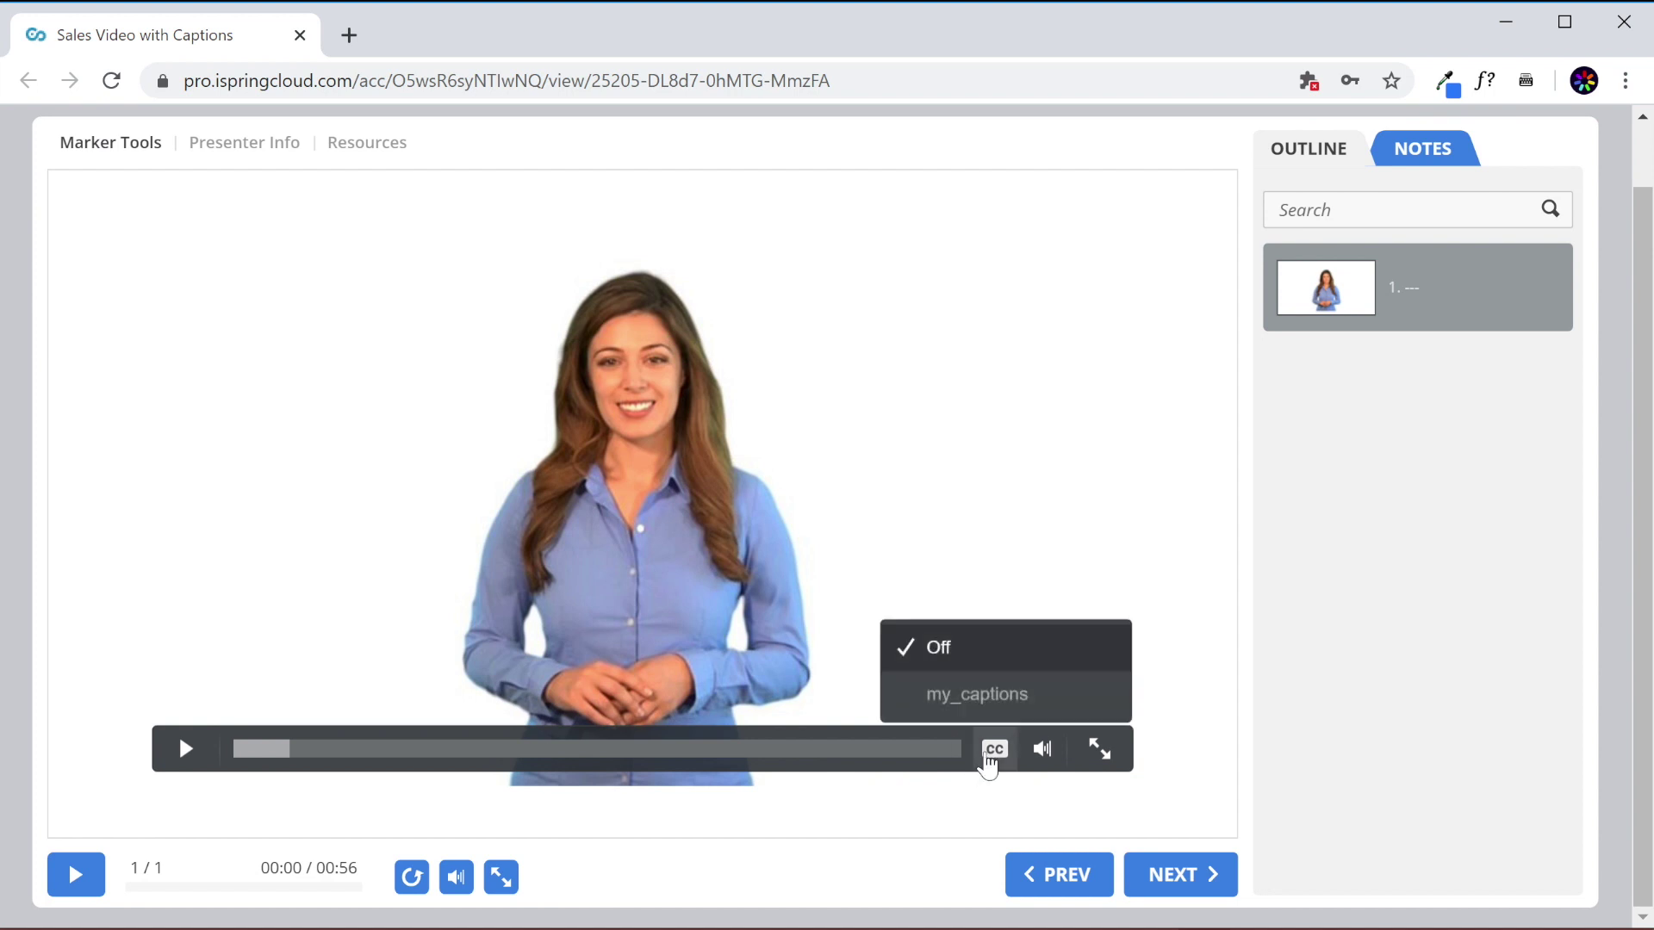
{"action": "left_click", "coordinate": [974, 699]}
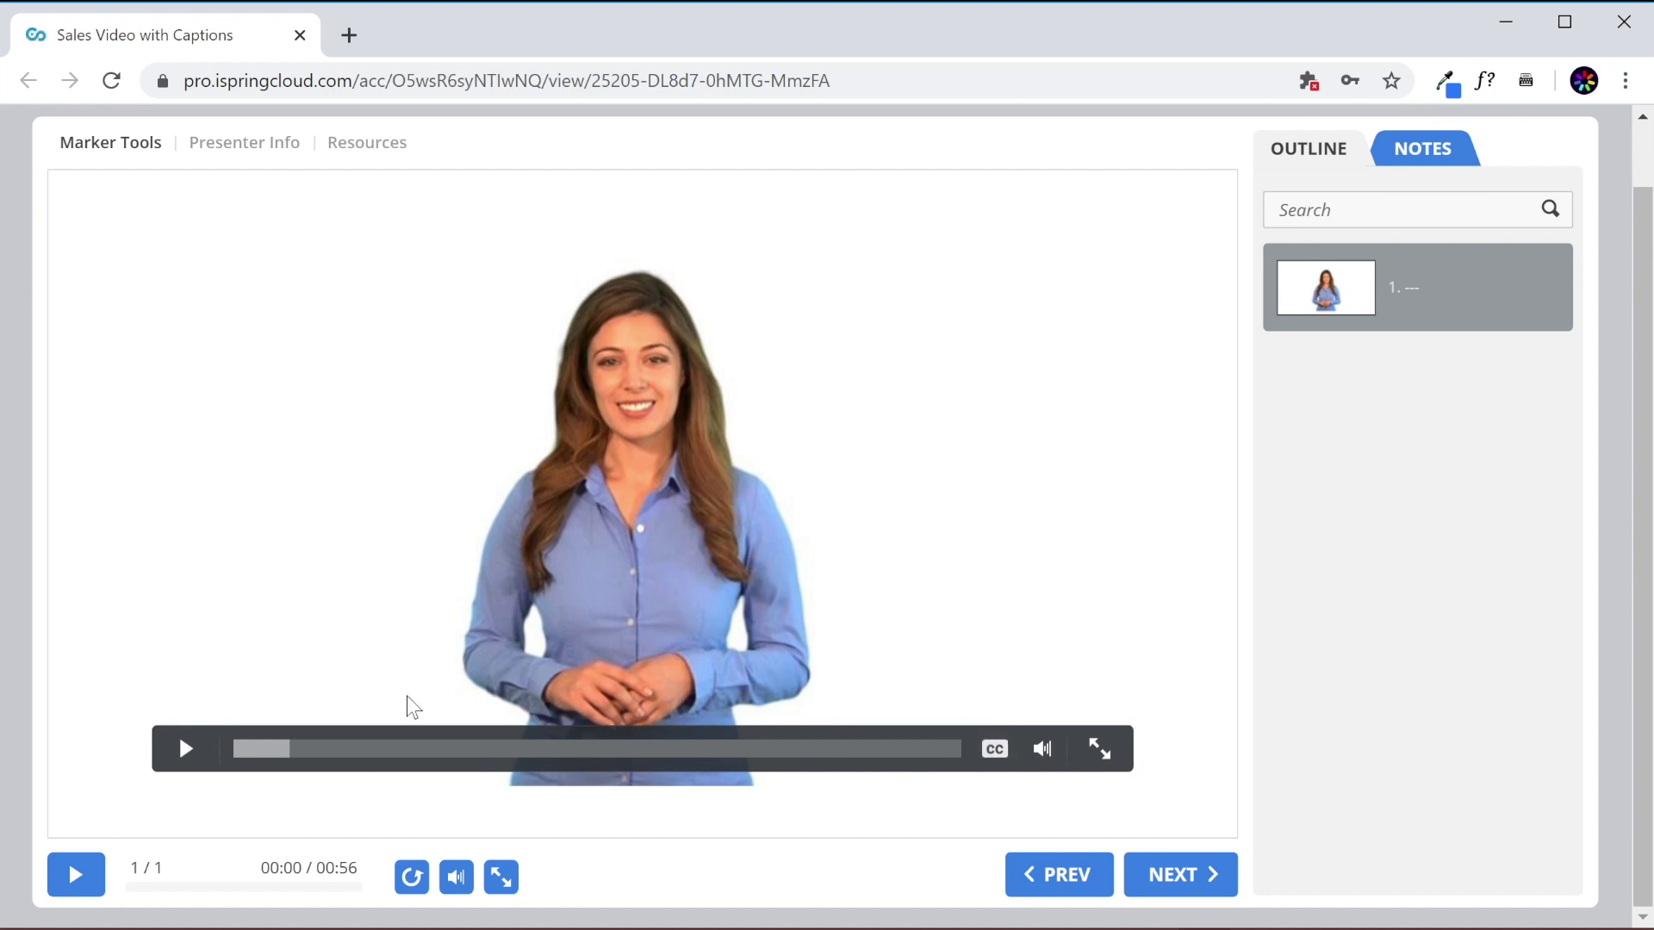
{"action": "left_click", "coordinate": [185, 749]}
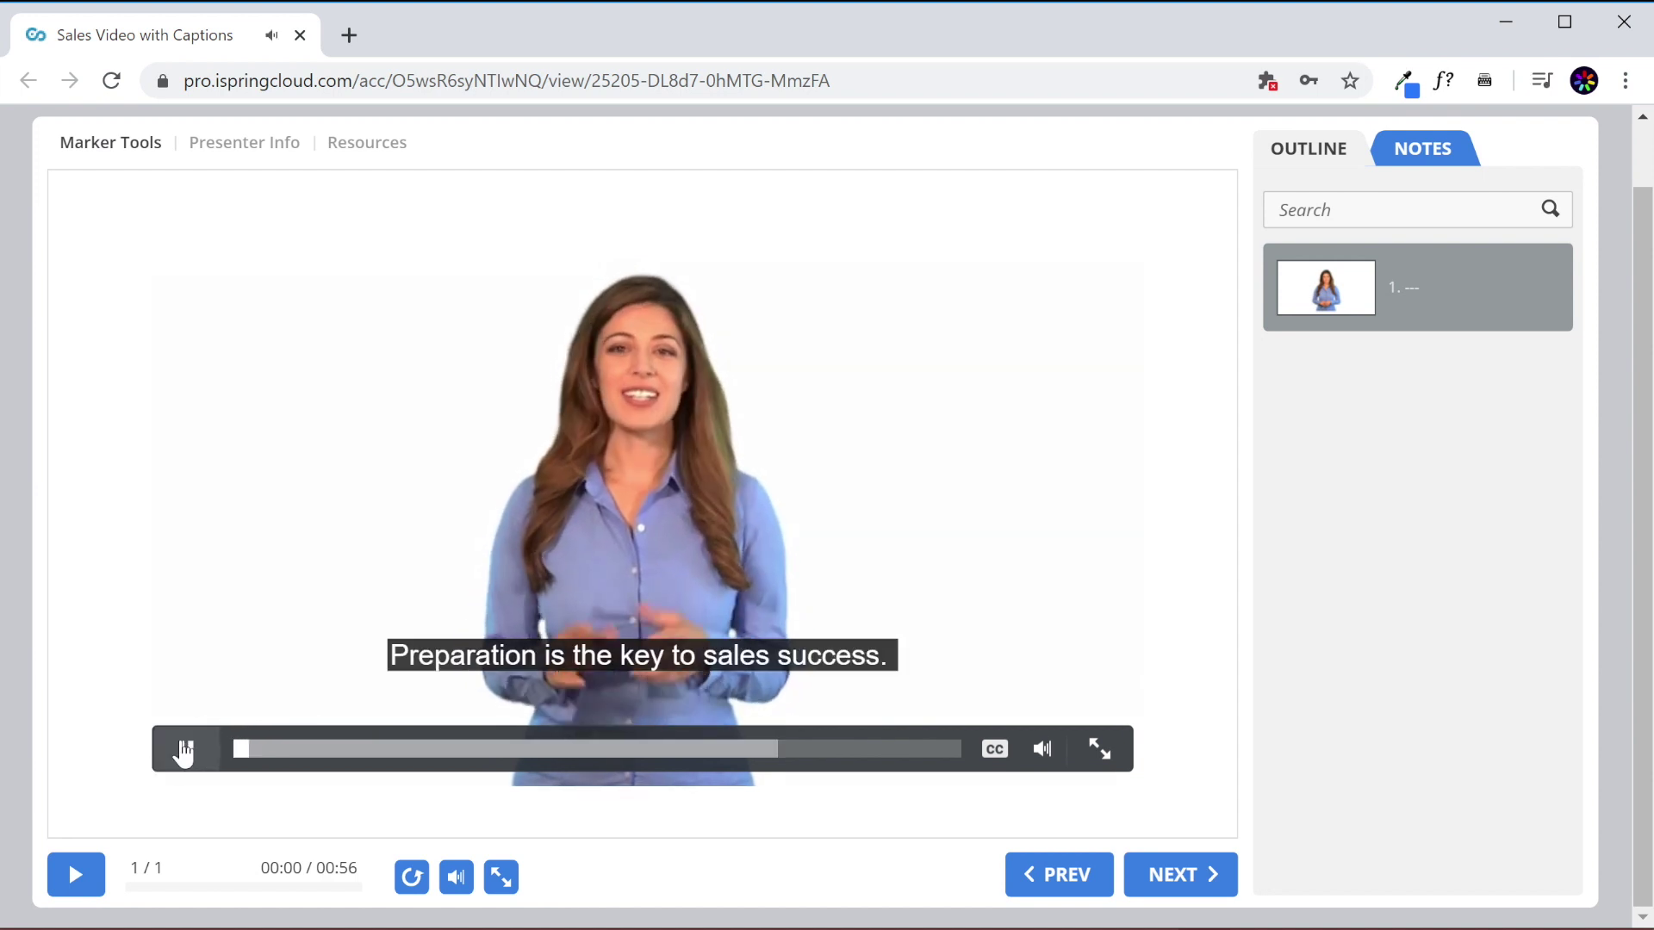
{"action": "left_click", "coordinate": [185, 750]}
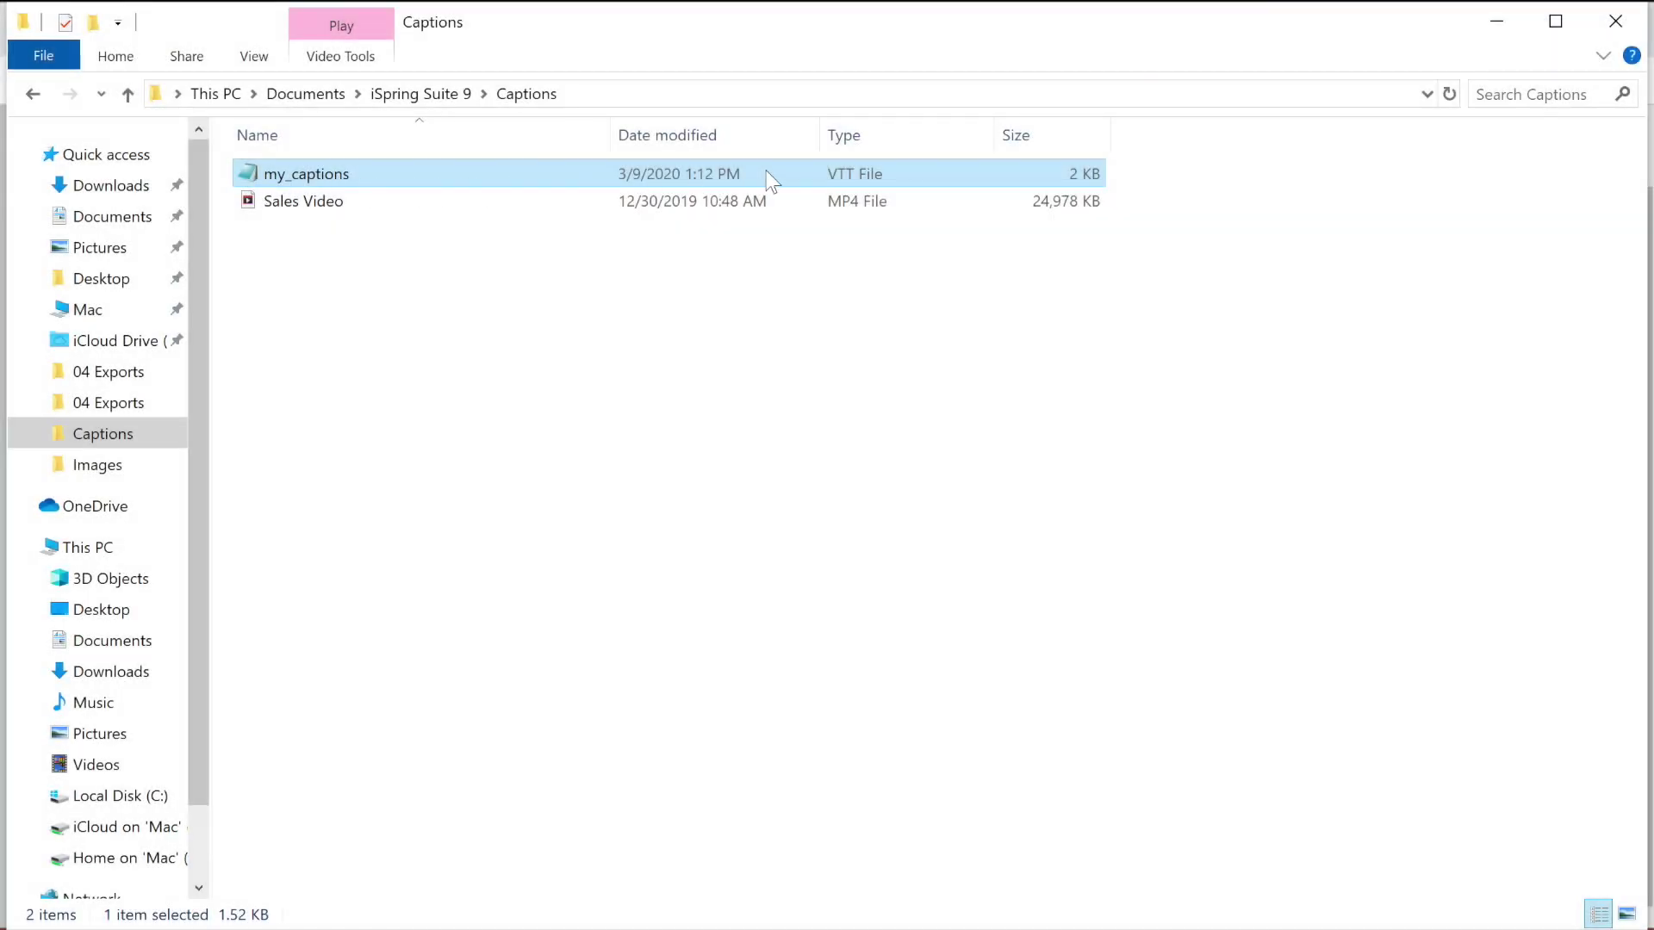
Step: Open the my_captions VTT file from the Captions folder in Notepad
{"action": "double_click", "coordinate": [464, 172]}
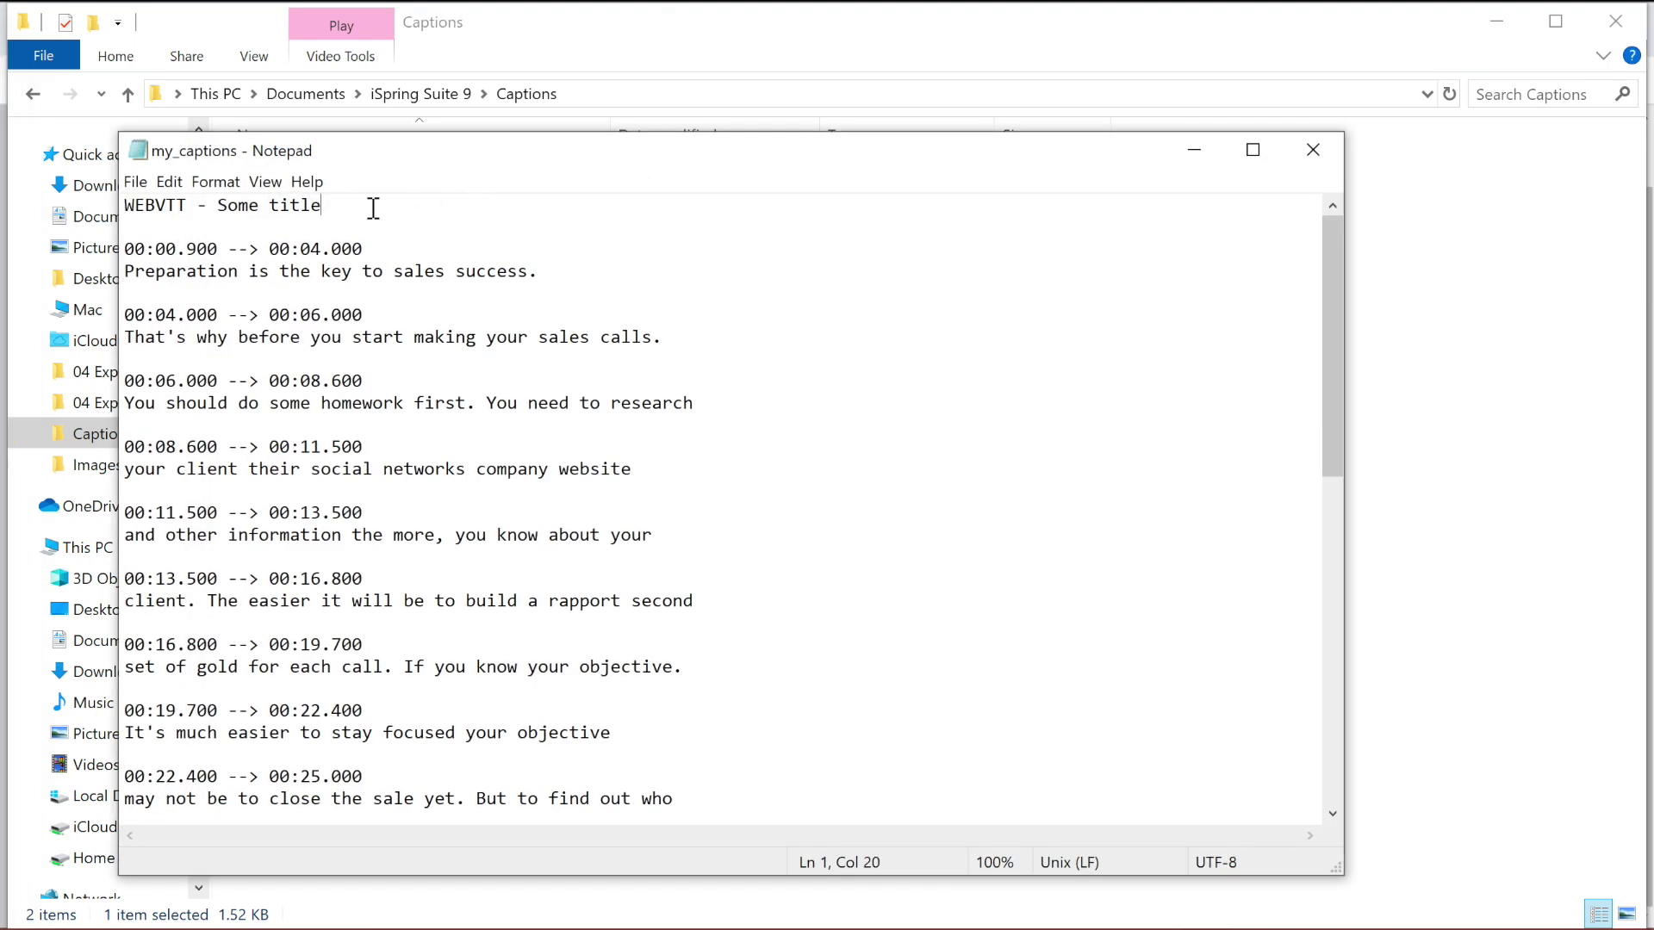
Step: Select the WEBVTT header line and start the first timed cue on a new line
{"action": "left_click_drag", "start_coordinate": [372, 208], "coordinate": [52, 205]}
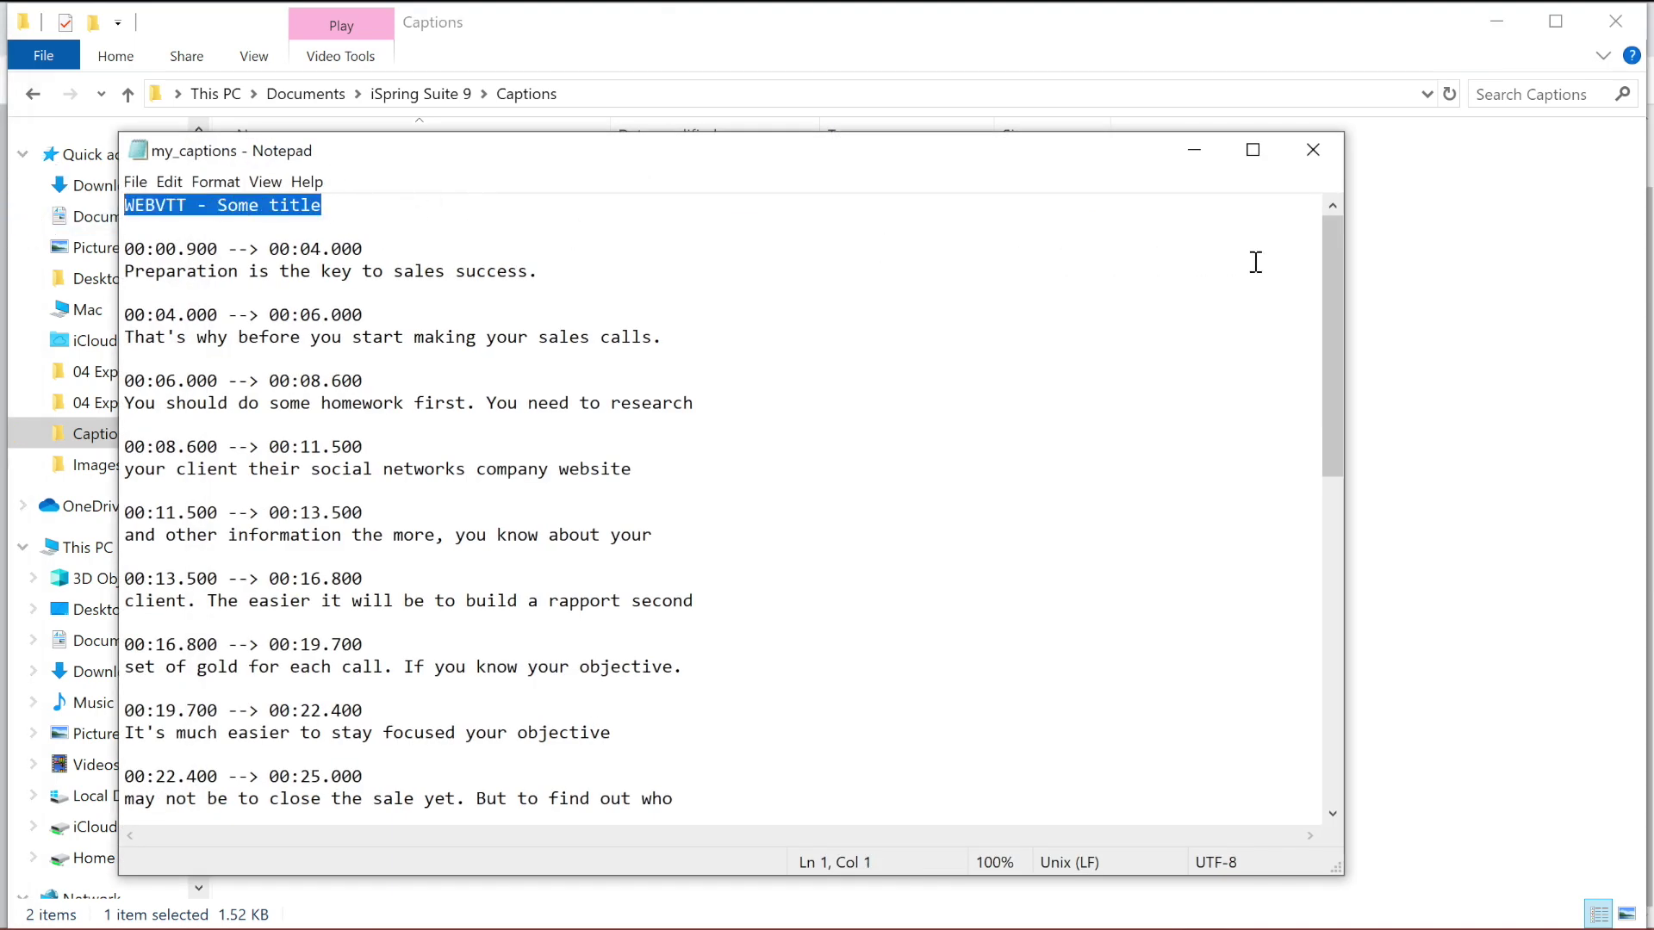
{"action": "mouse_move", "coordinate": [1328, 247]}
{"action": "left_mouse_down"}
{"action": "mouse_move", "coordinate": [1331, 490]}
{"action": "mouse_move", "coordinate": [1298, 241]}
{"action": "left_mouse_up"}
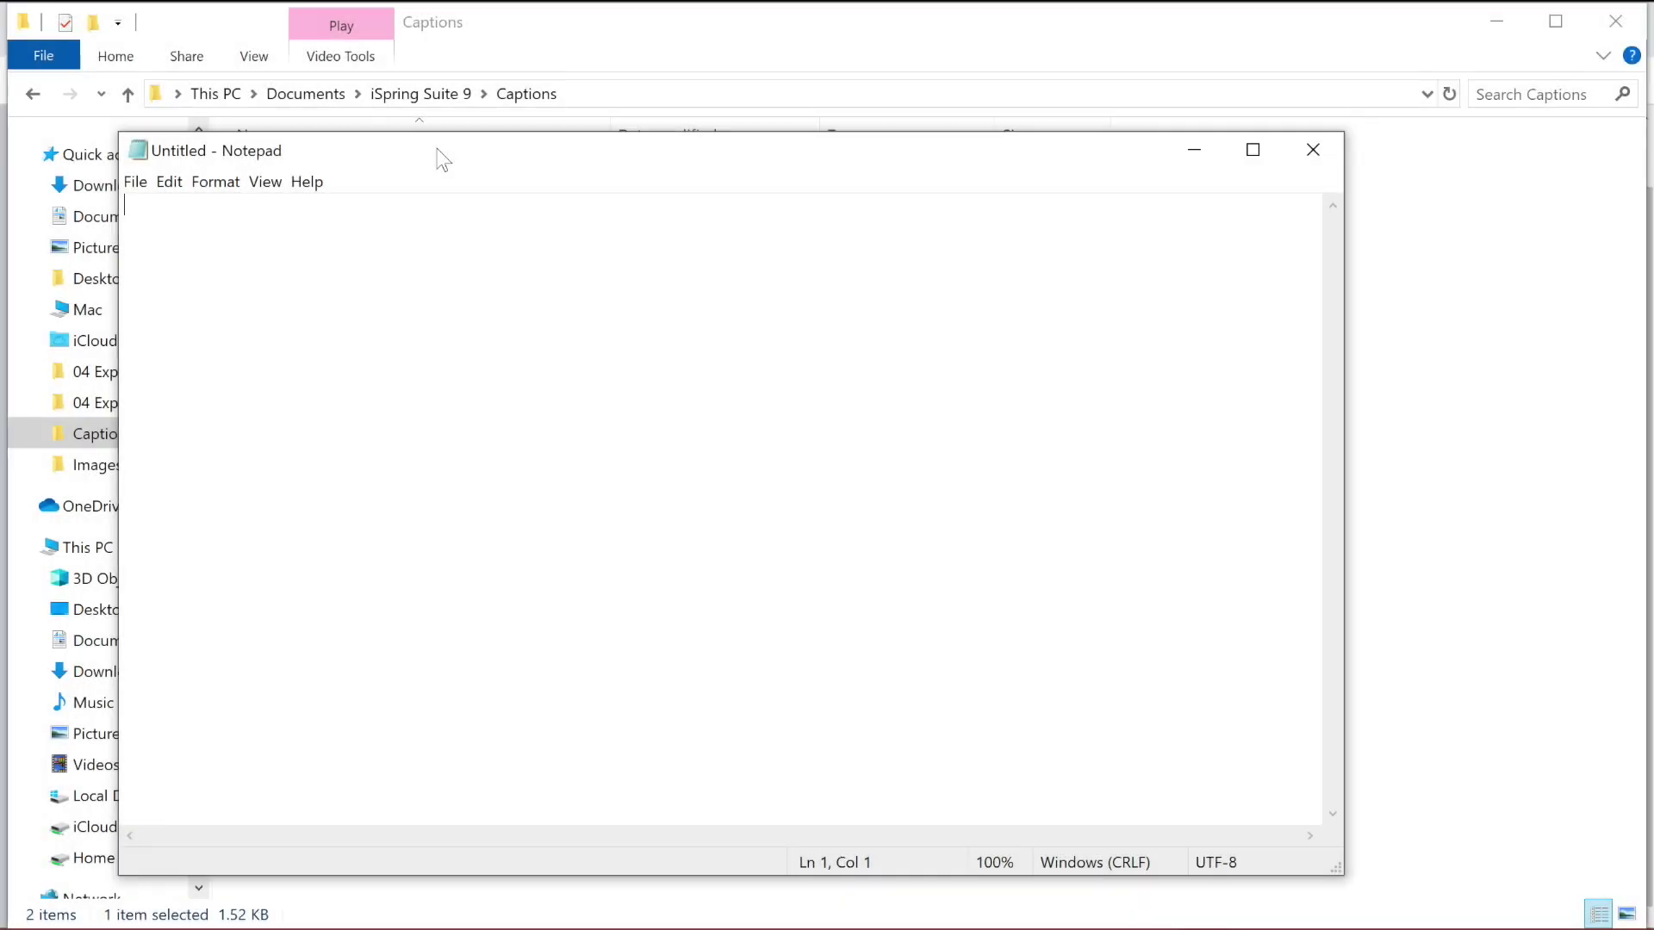
{"action": "type", "text": "WEBVTT - Some title"}
{"action": "key", "text": "Return"}
{"action": "key", "text": "Return"}
{"action": "type", "text": "00:00.900 --> 00:04.000"}
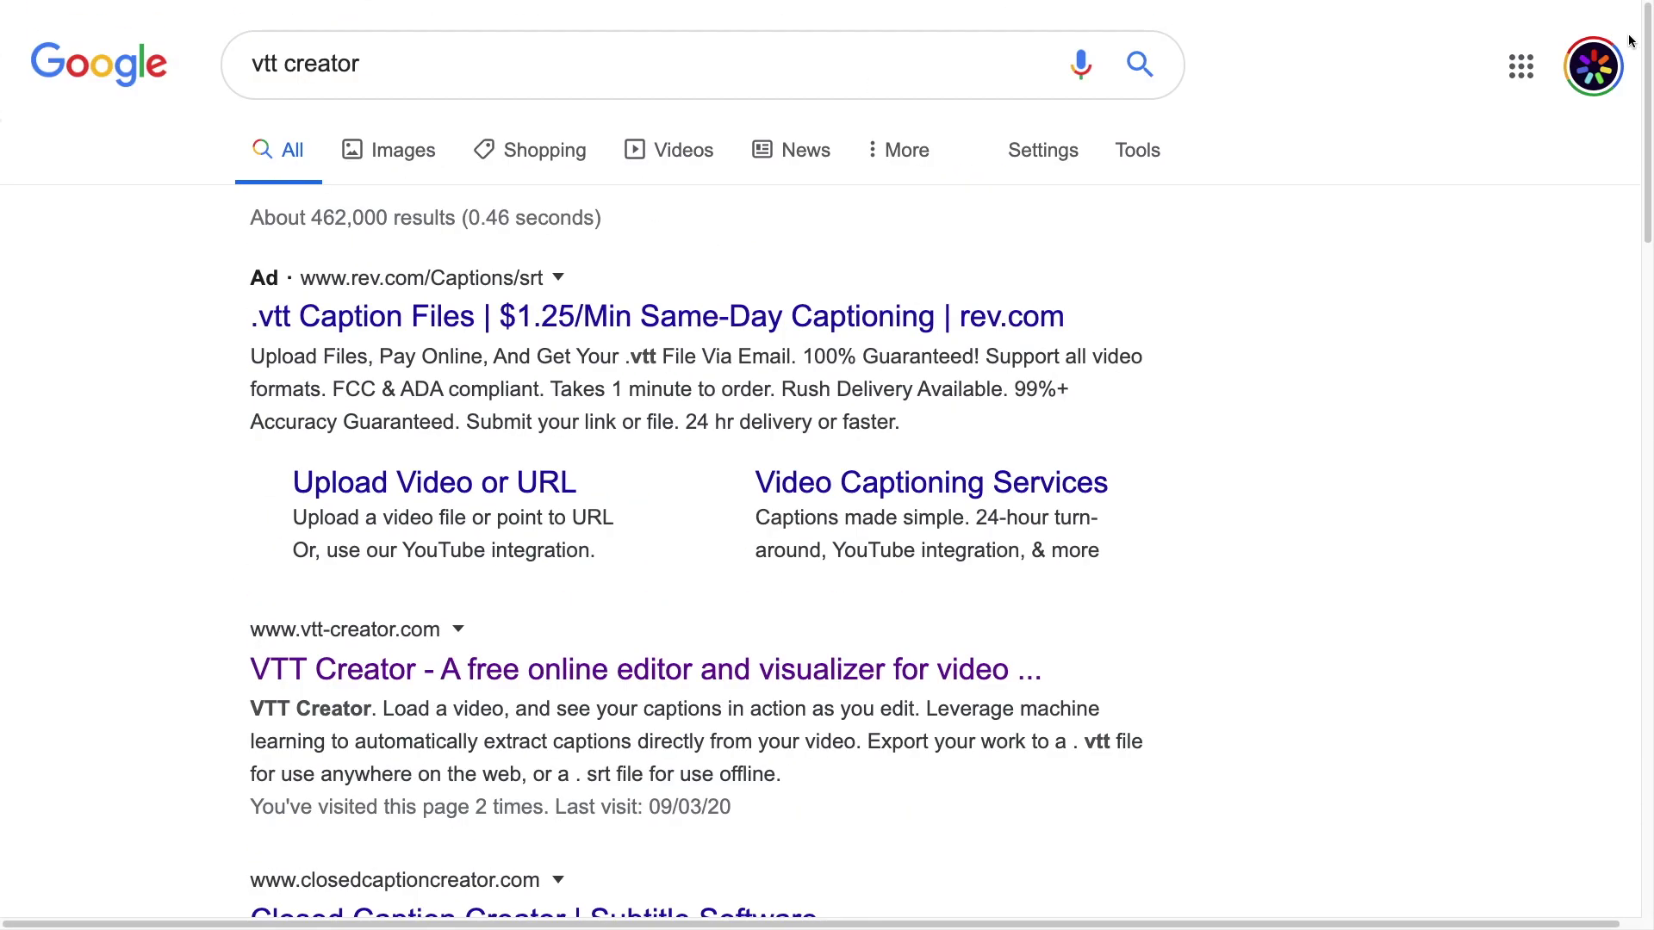
Step: Open the VTT Creator site from the 'vtt creator' search results
{"action": "left_click", "coordinate": [855, 671]}
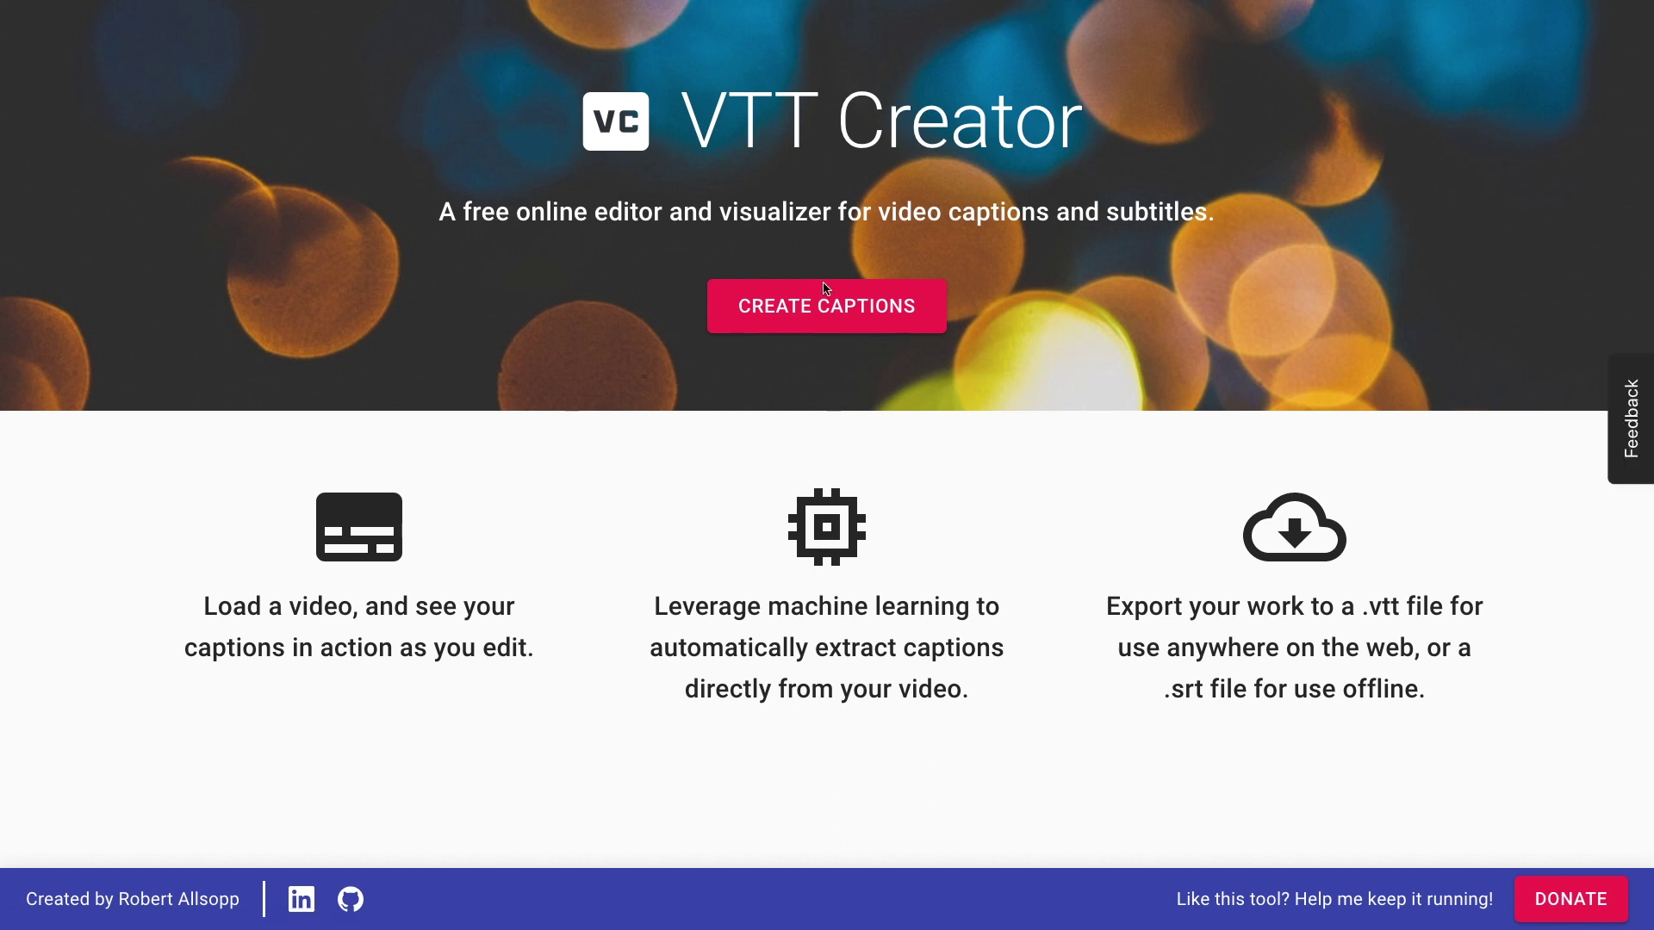
Step: Load the Preparing for a call_03.mp4 video into the VTT Creator editor
{"action": "left_click", "coordinate": [848, 308]}
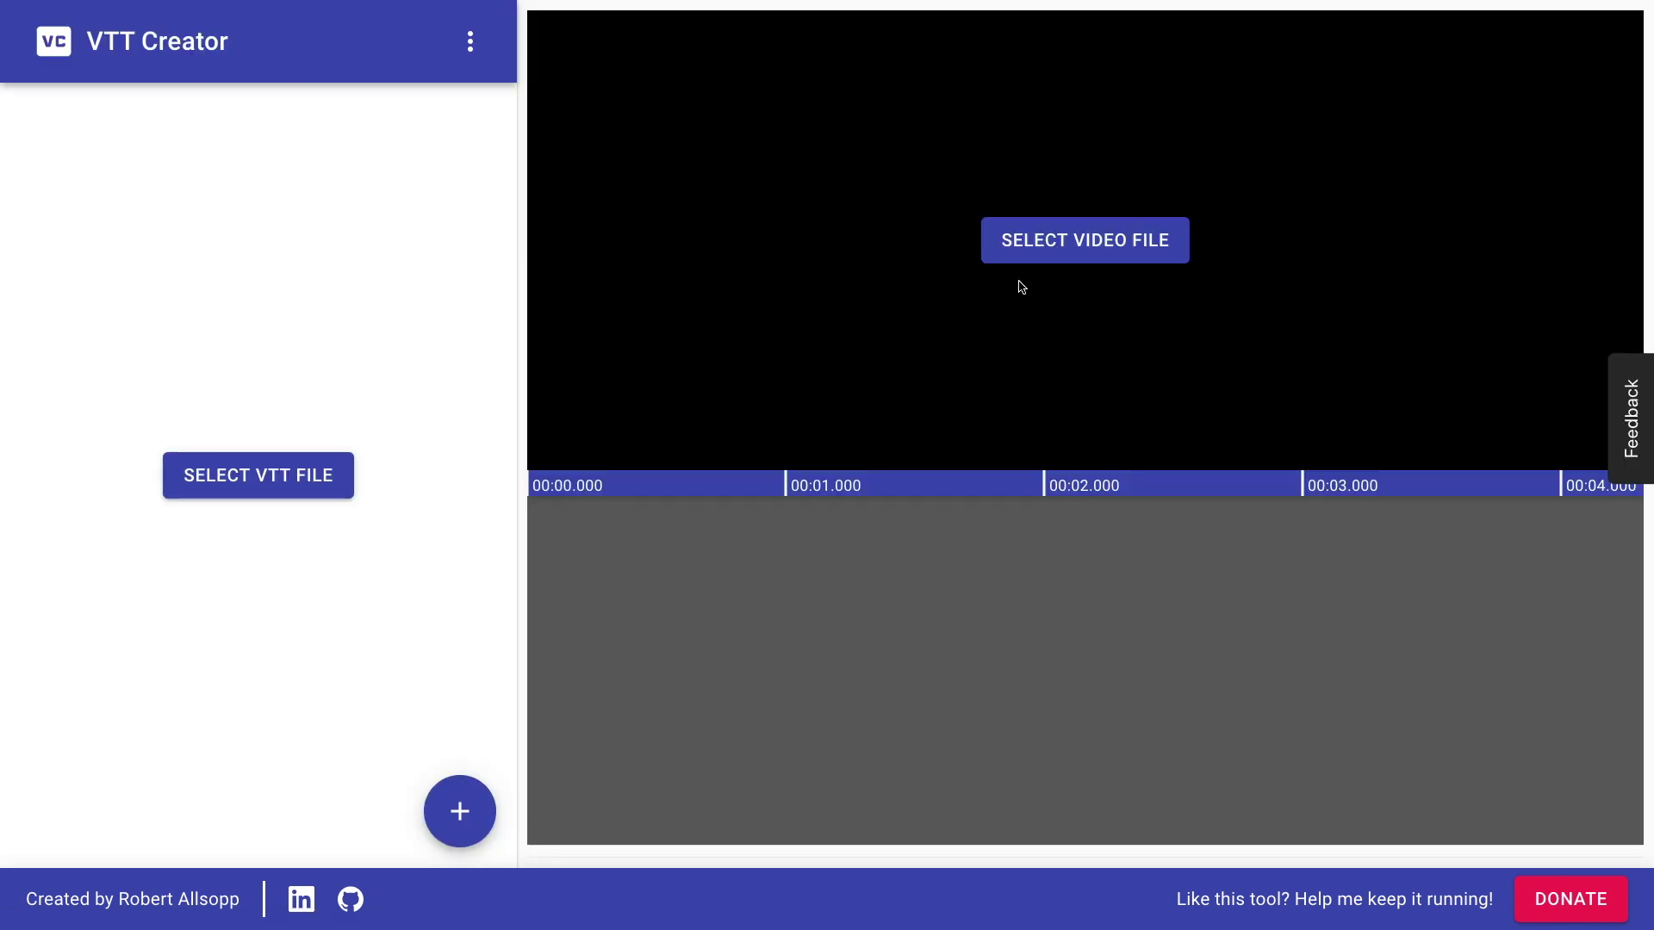
{"action": "left_click", "coordinate": [1065, 247]}
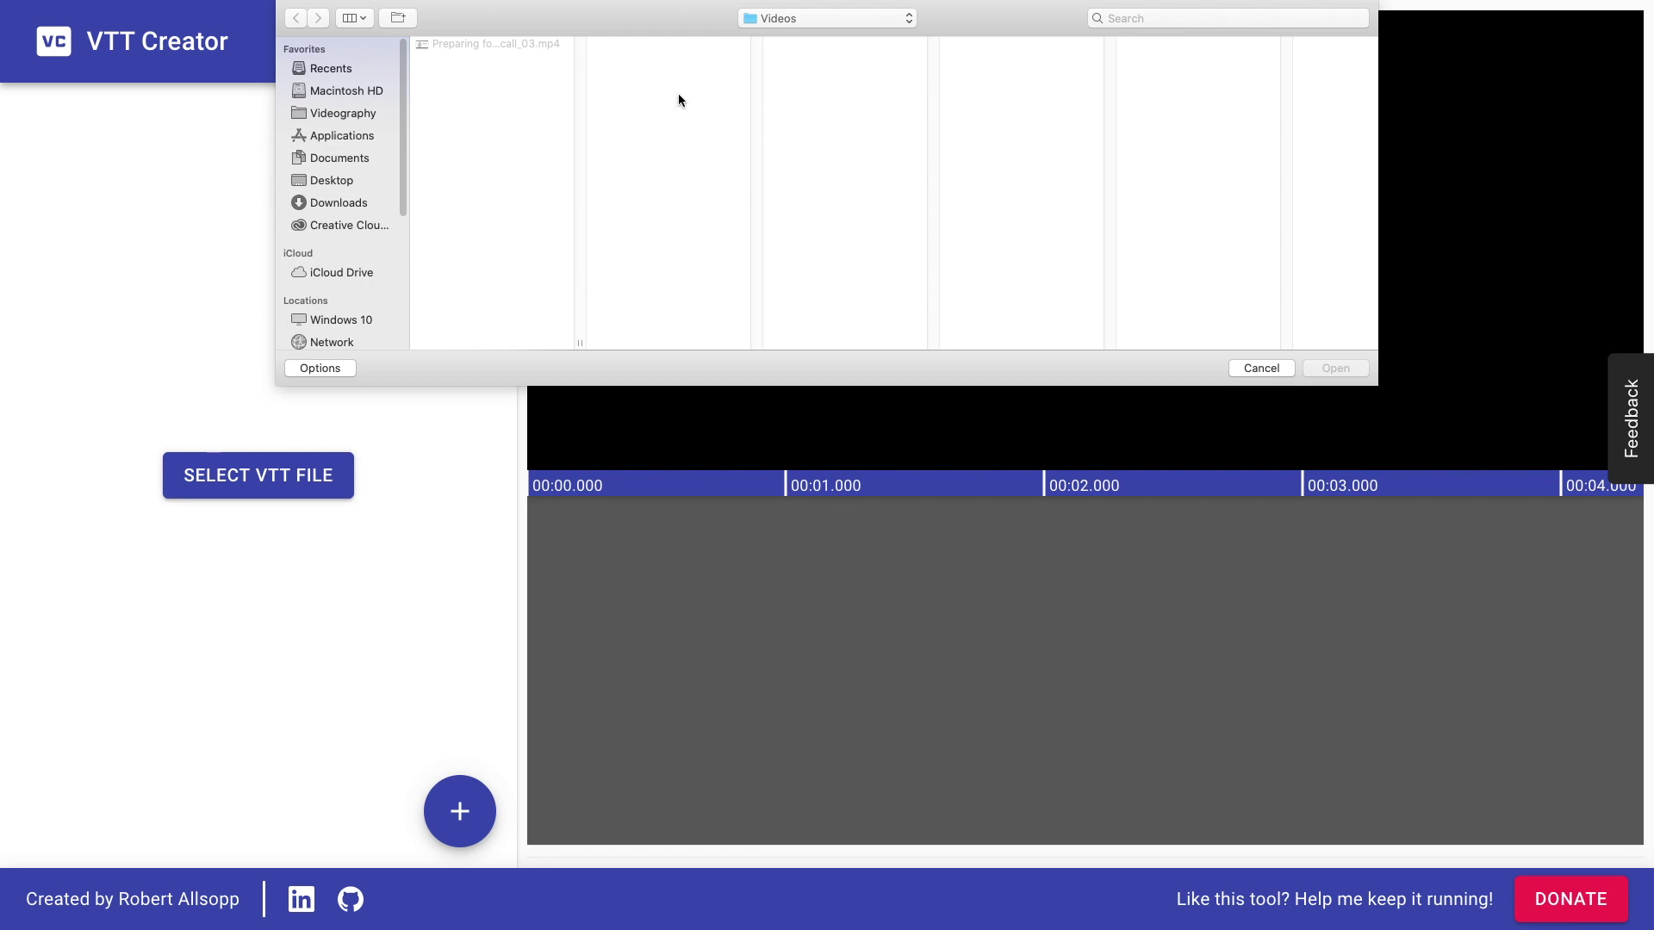
{"action": "left_click", "coordinate": [517, 43]}
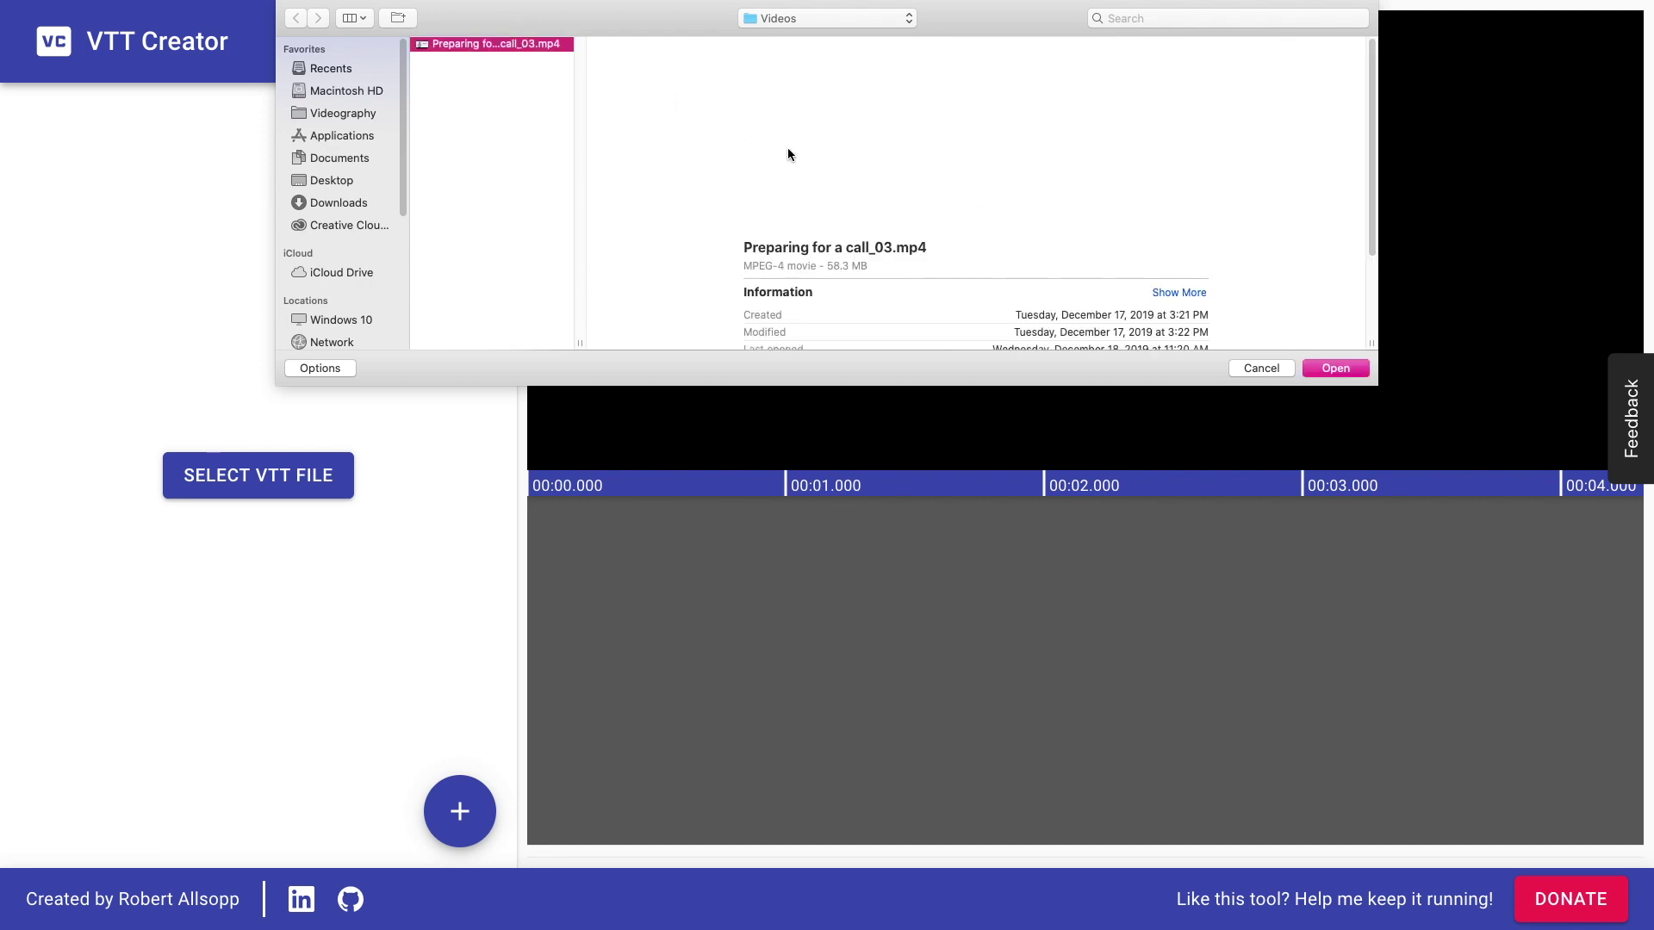
{"action": "left_click", "coordinate": [1304, 372]}
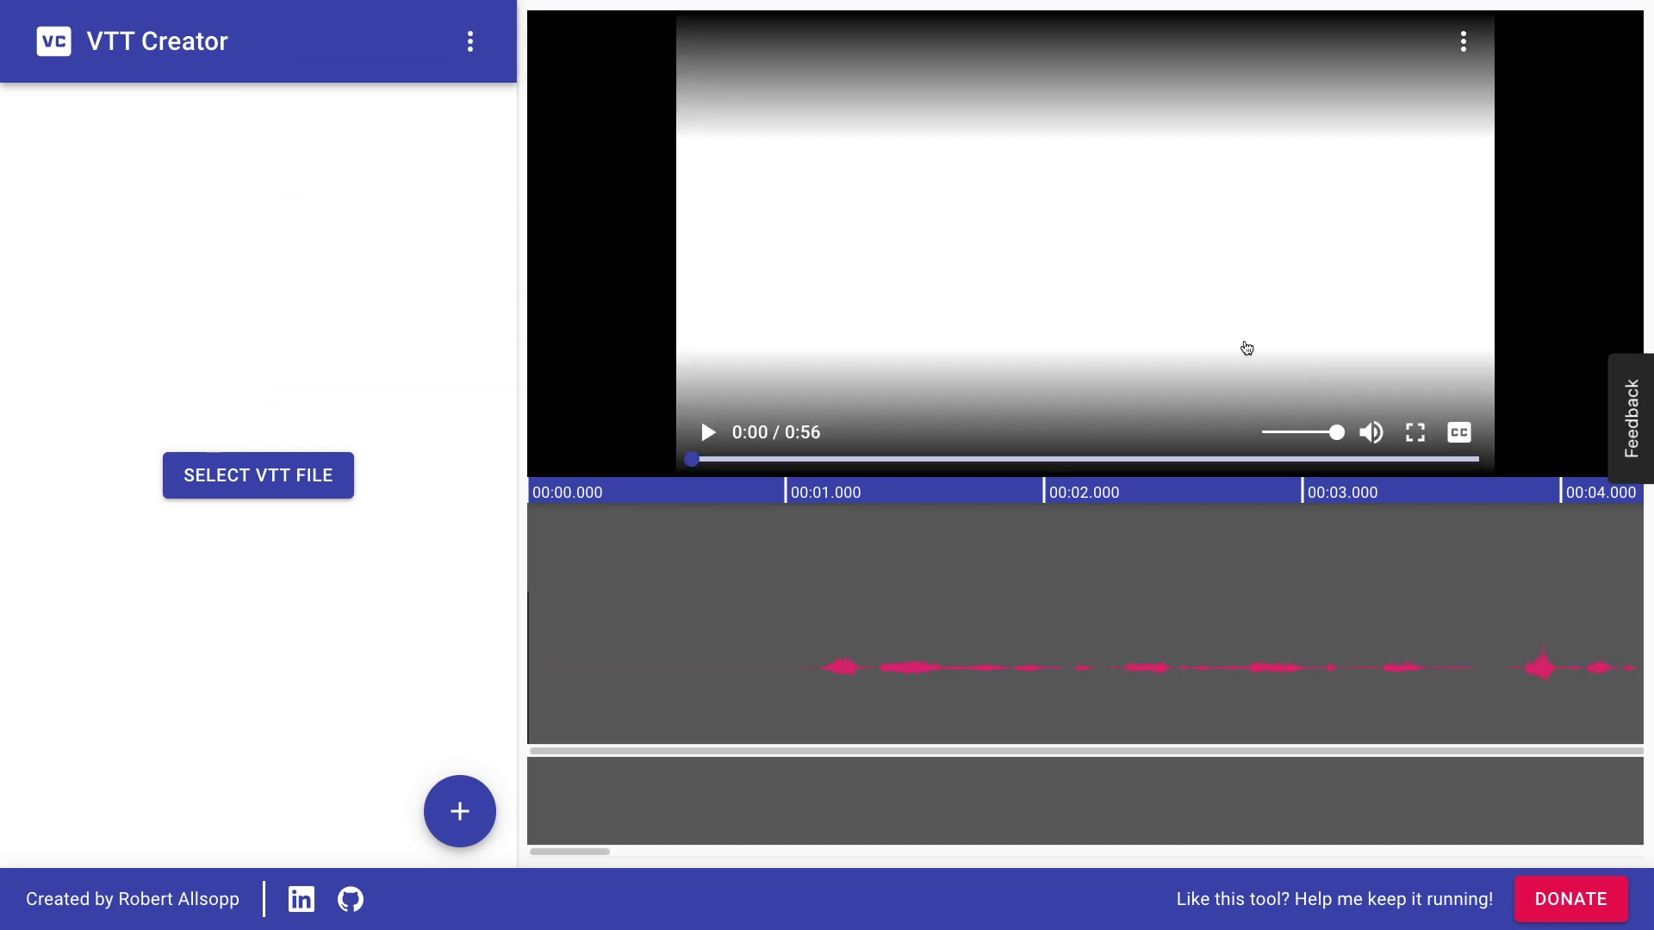
Step: Extract cues automatically from the video with English (American) as the spoken language
{"action": "left_click", "coordinate": [470, 42]}
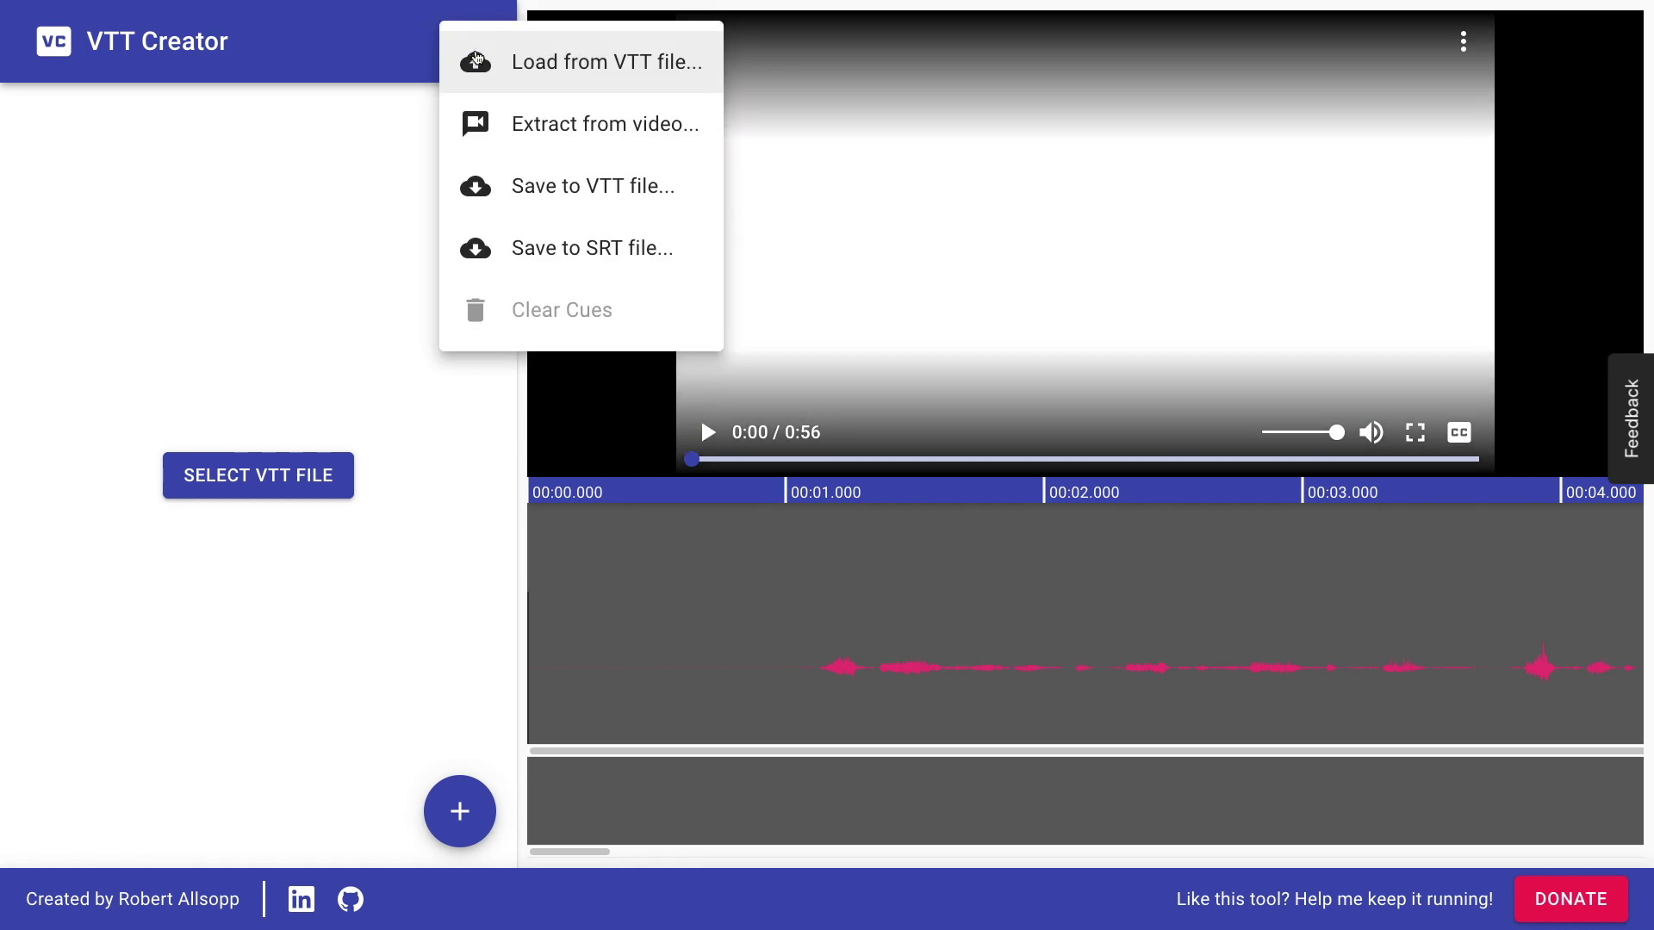
{"action": "left_click", "coordinate": [483, 141]}
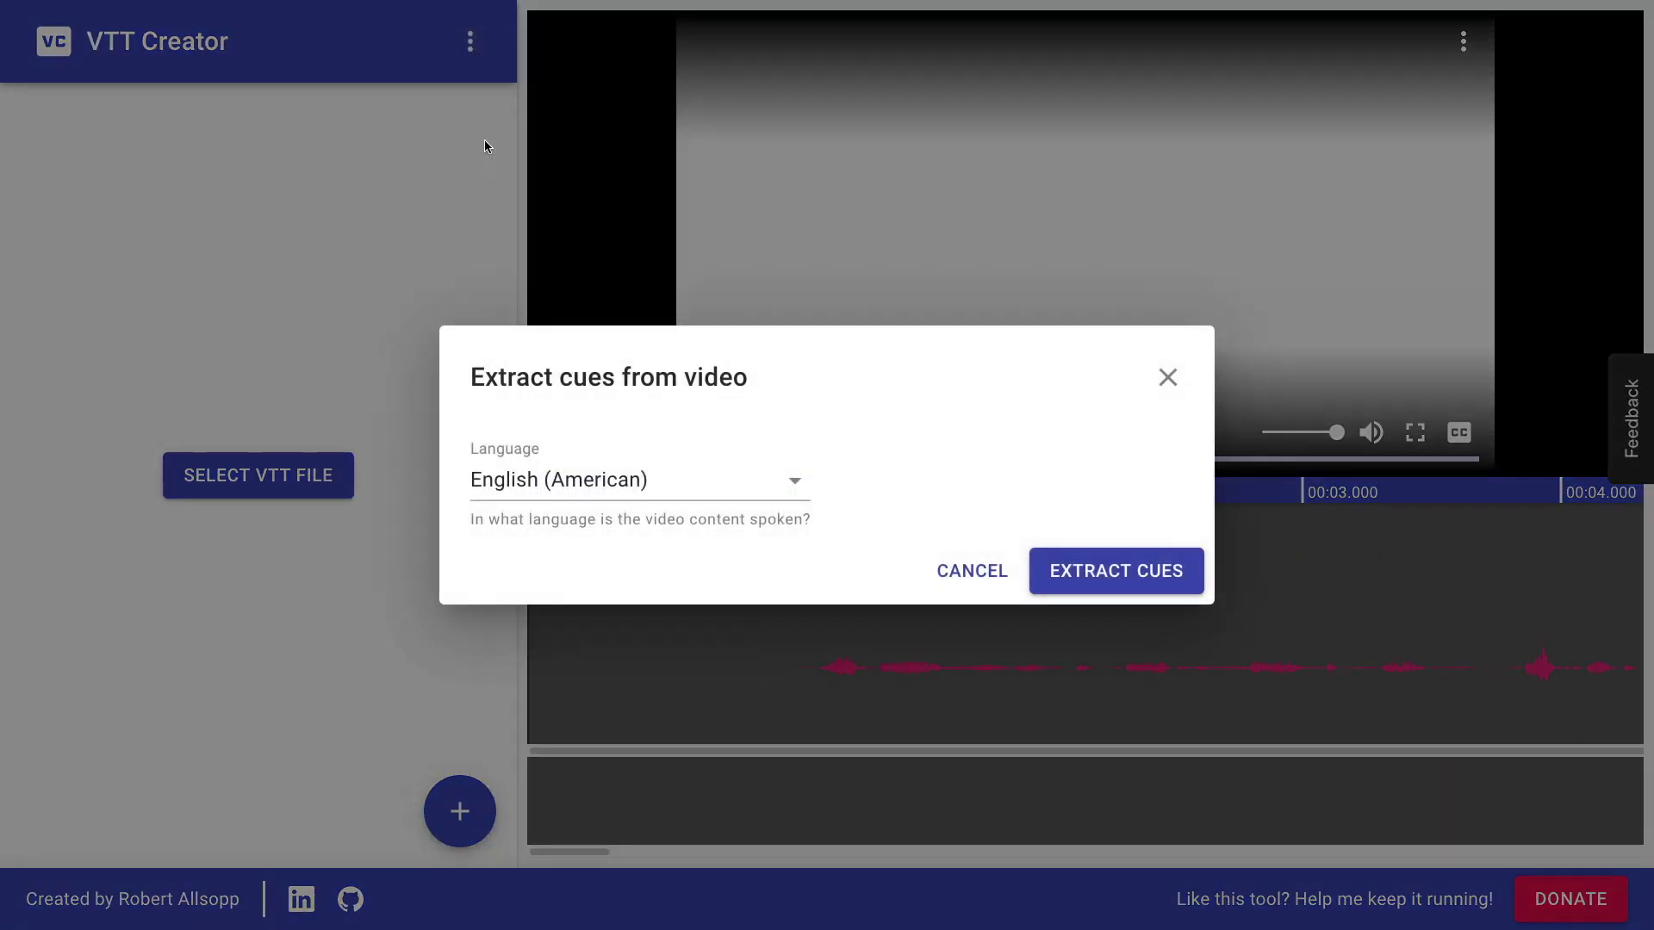
{"action": "left_click", "coordinate": [752, 498]}
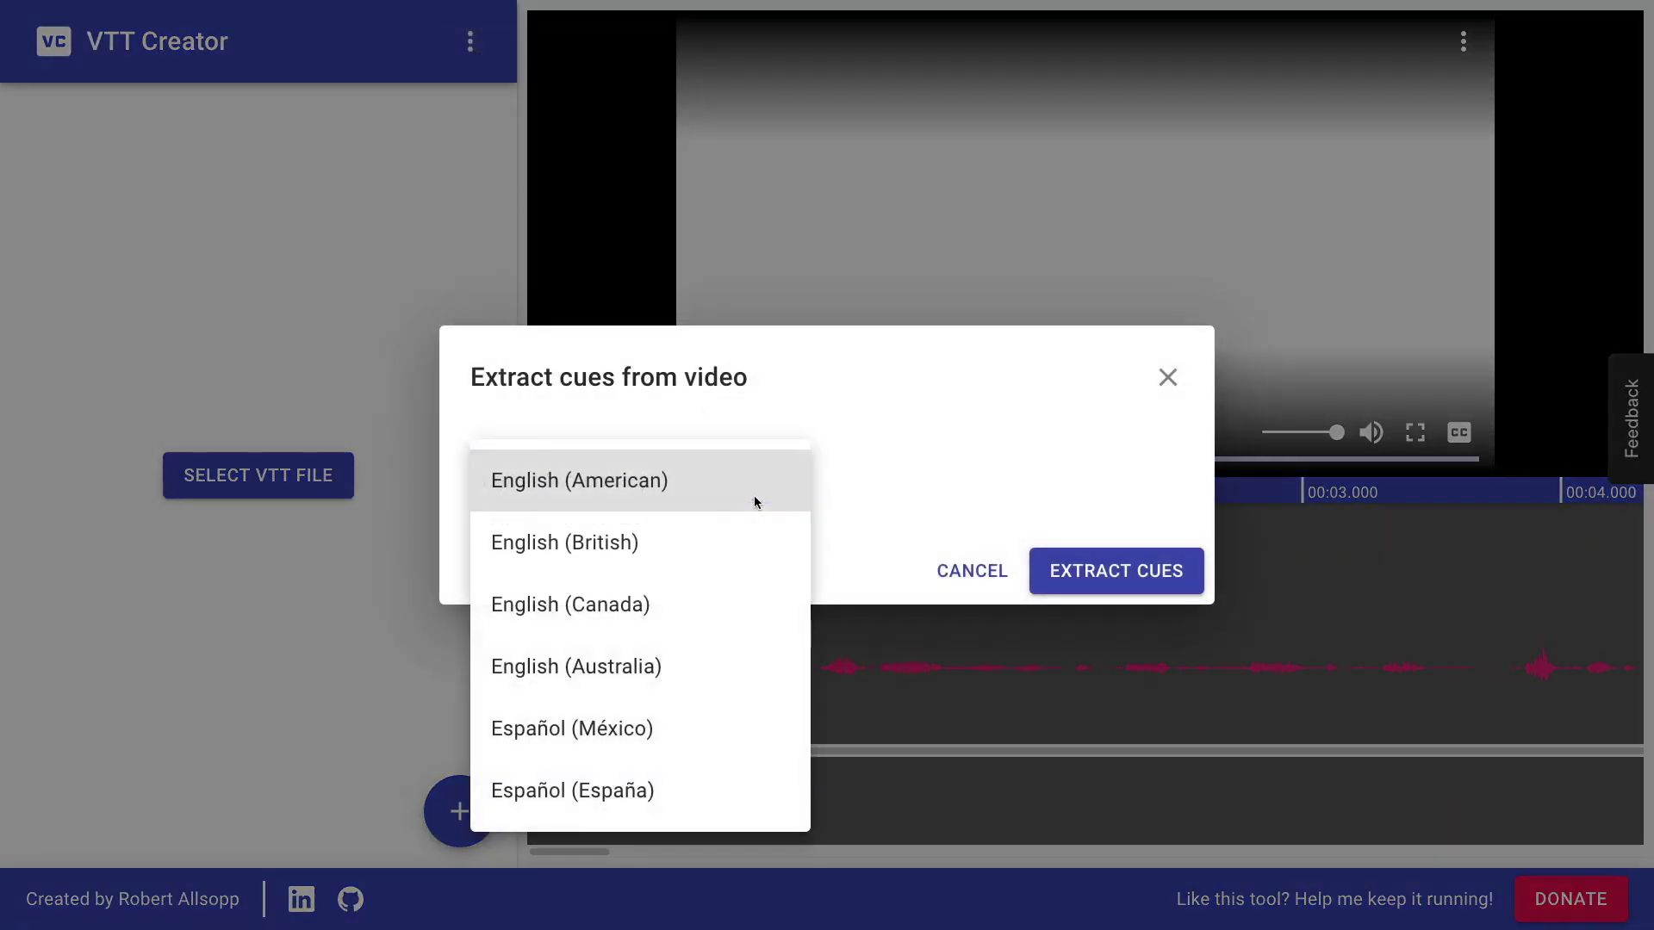
{"action": "left_click", "coordinate": [755, 503]}
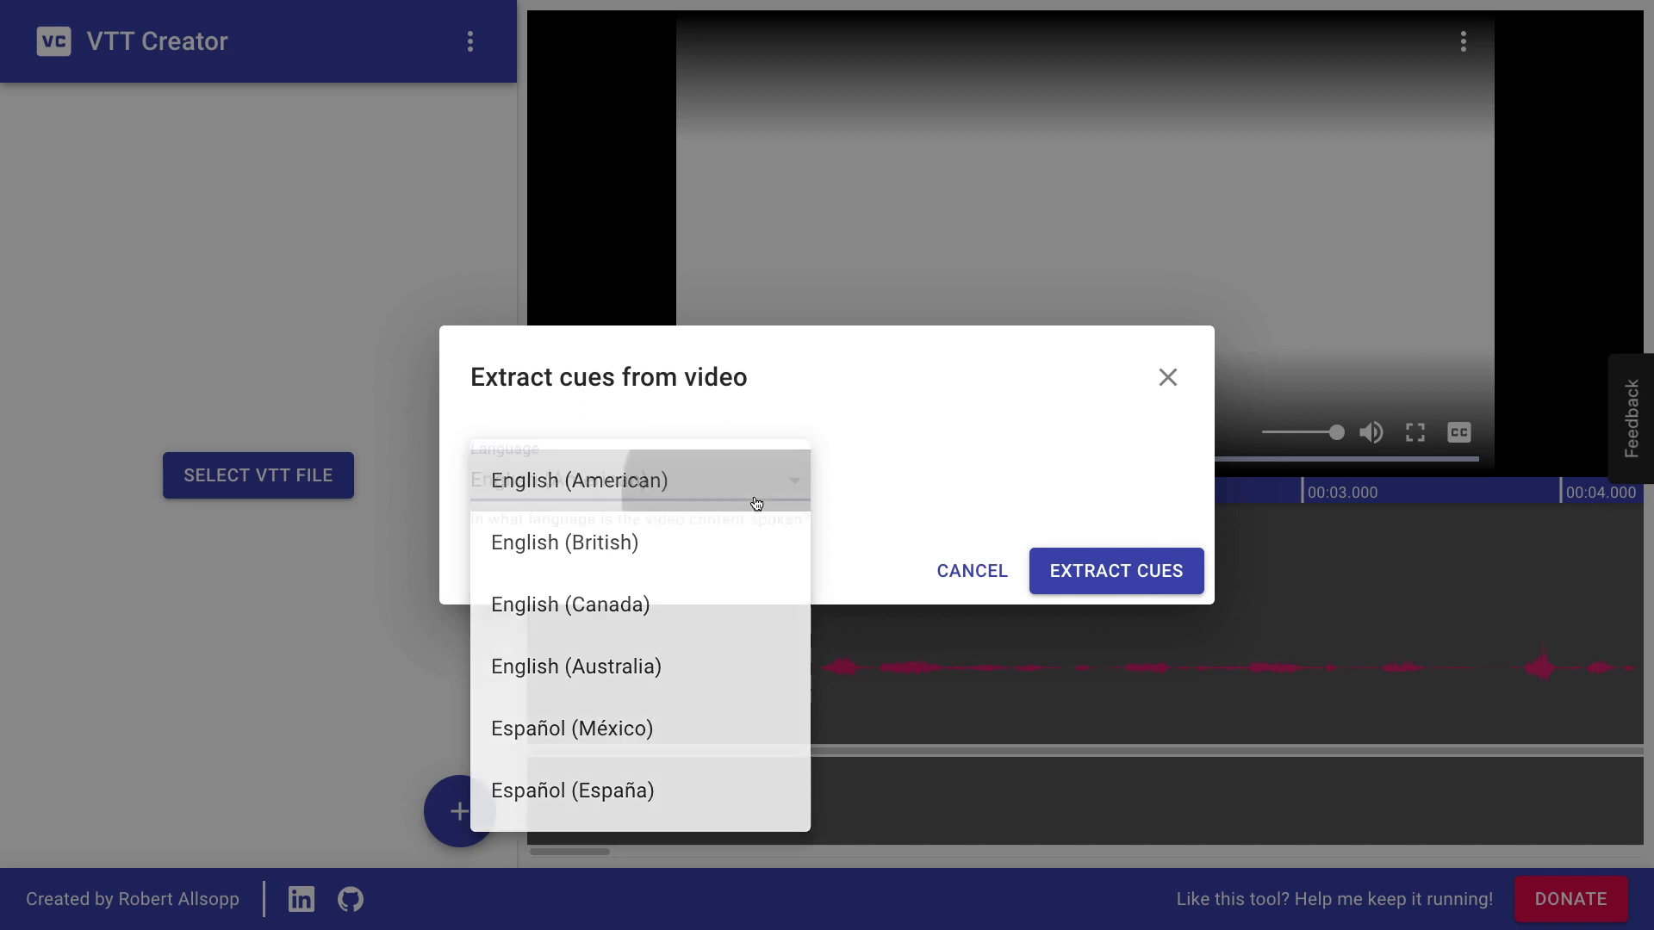
{"action": "left_click", "coordinate": [1071, 561]}
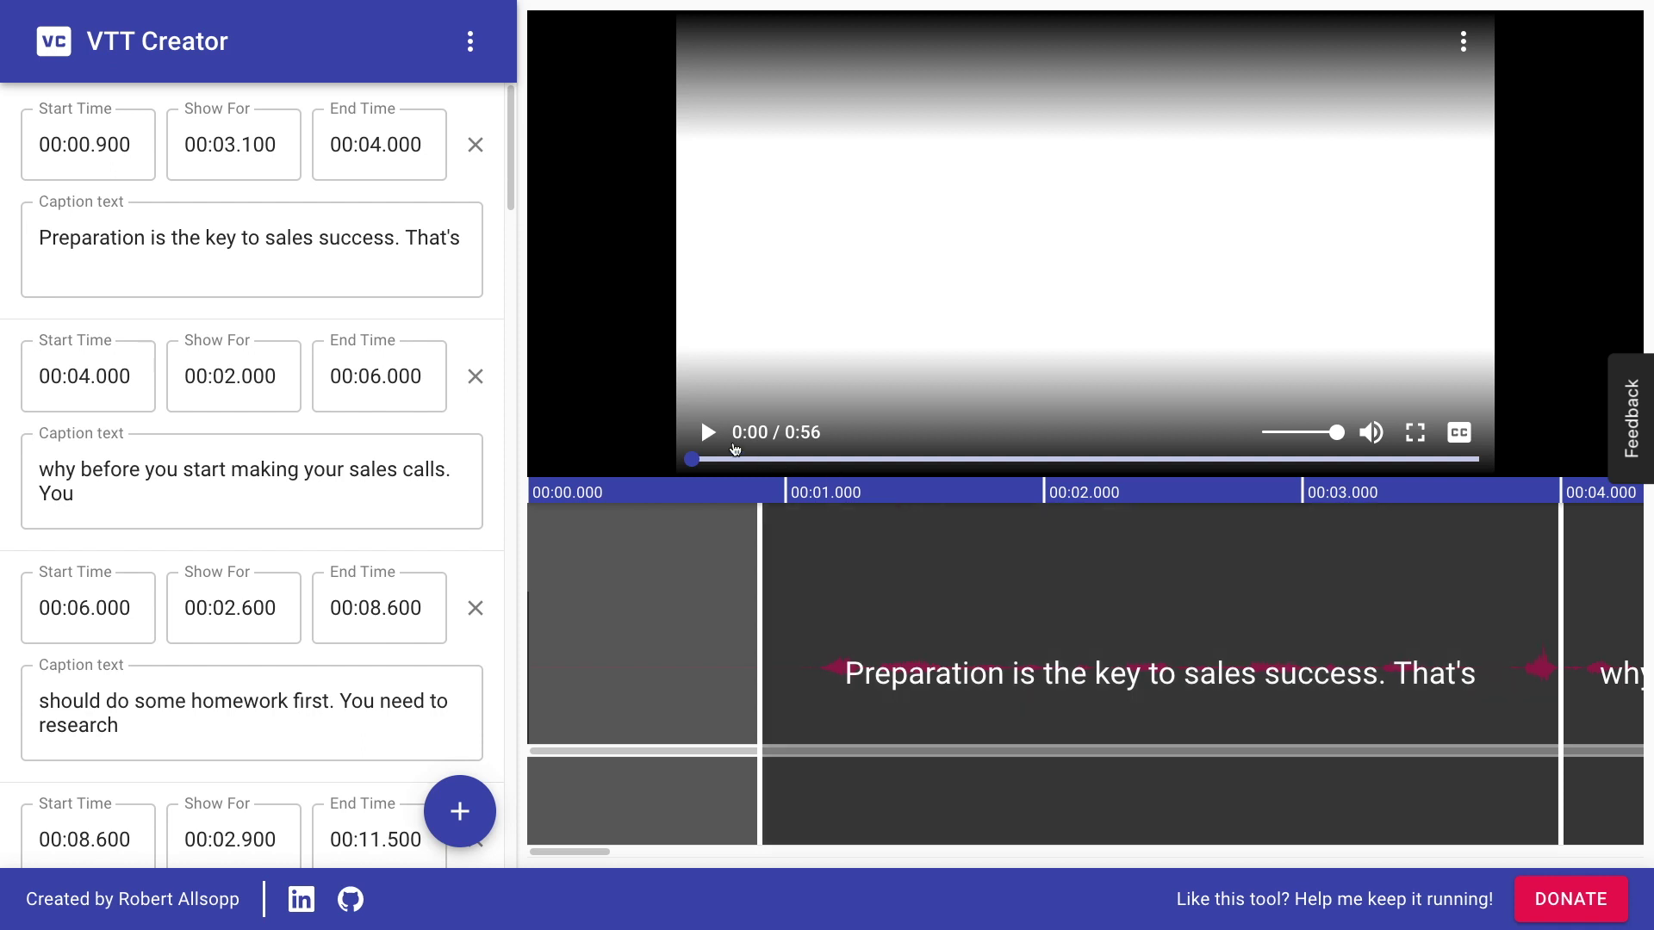
Step: Check playback, then move 'That's' from the end of cue 1 to before 'why' in cue 2
{"action": "left_click", "coordinate": [708, 433]}
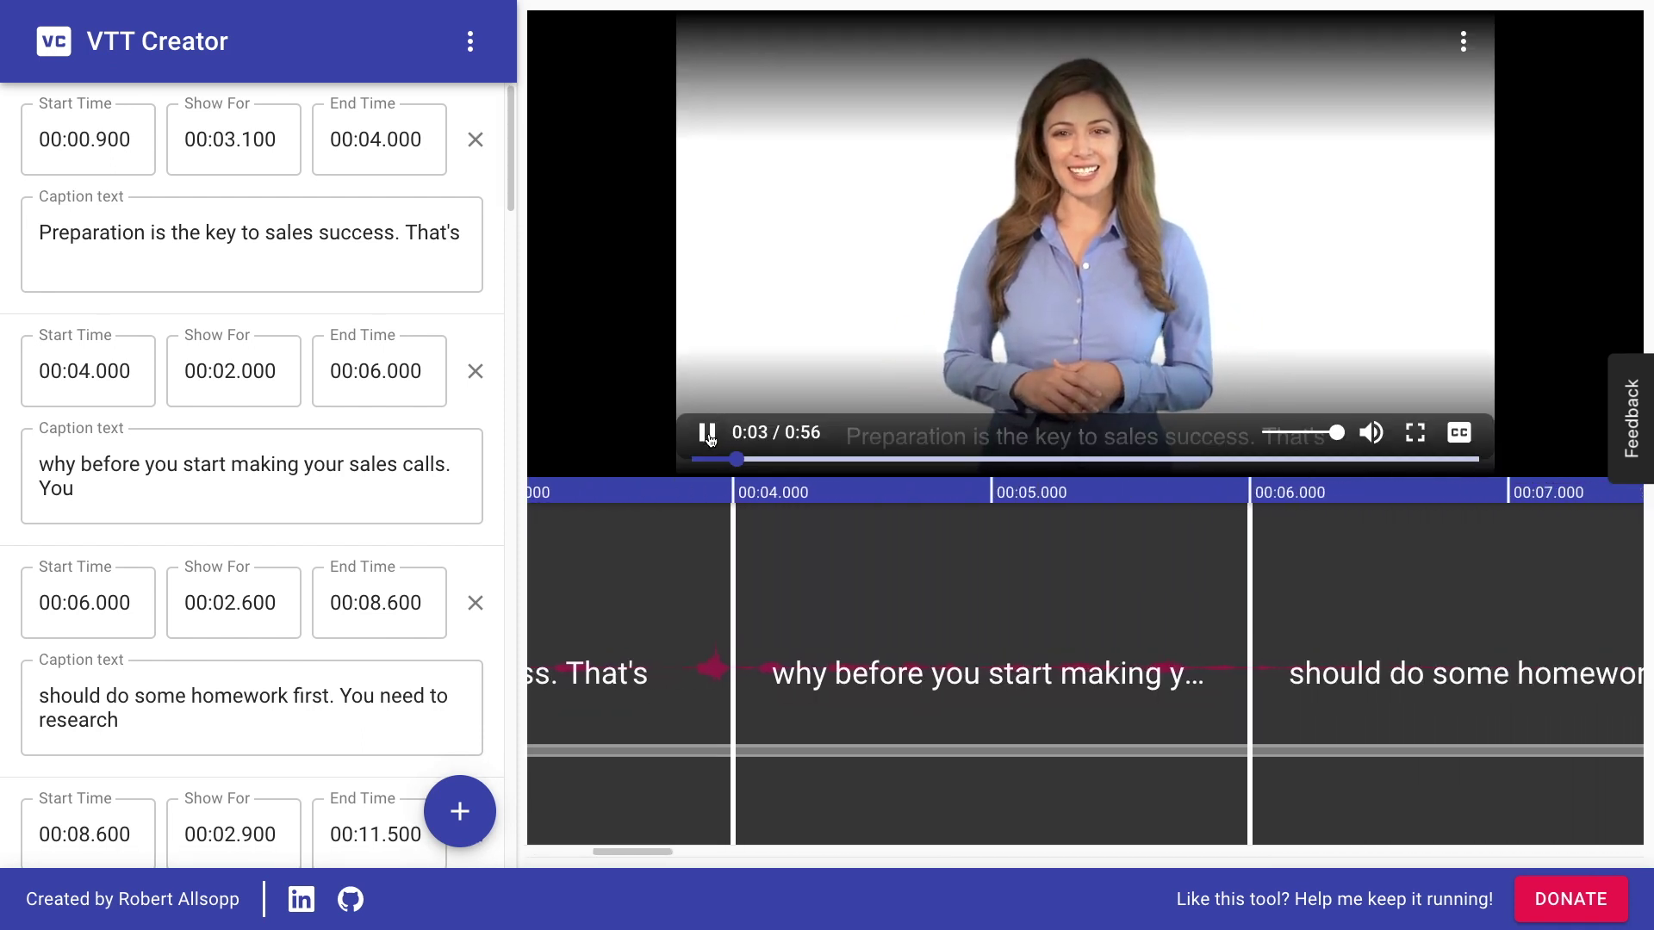
{"action": "left_click", "coordinate": [709, 433]}
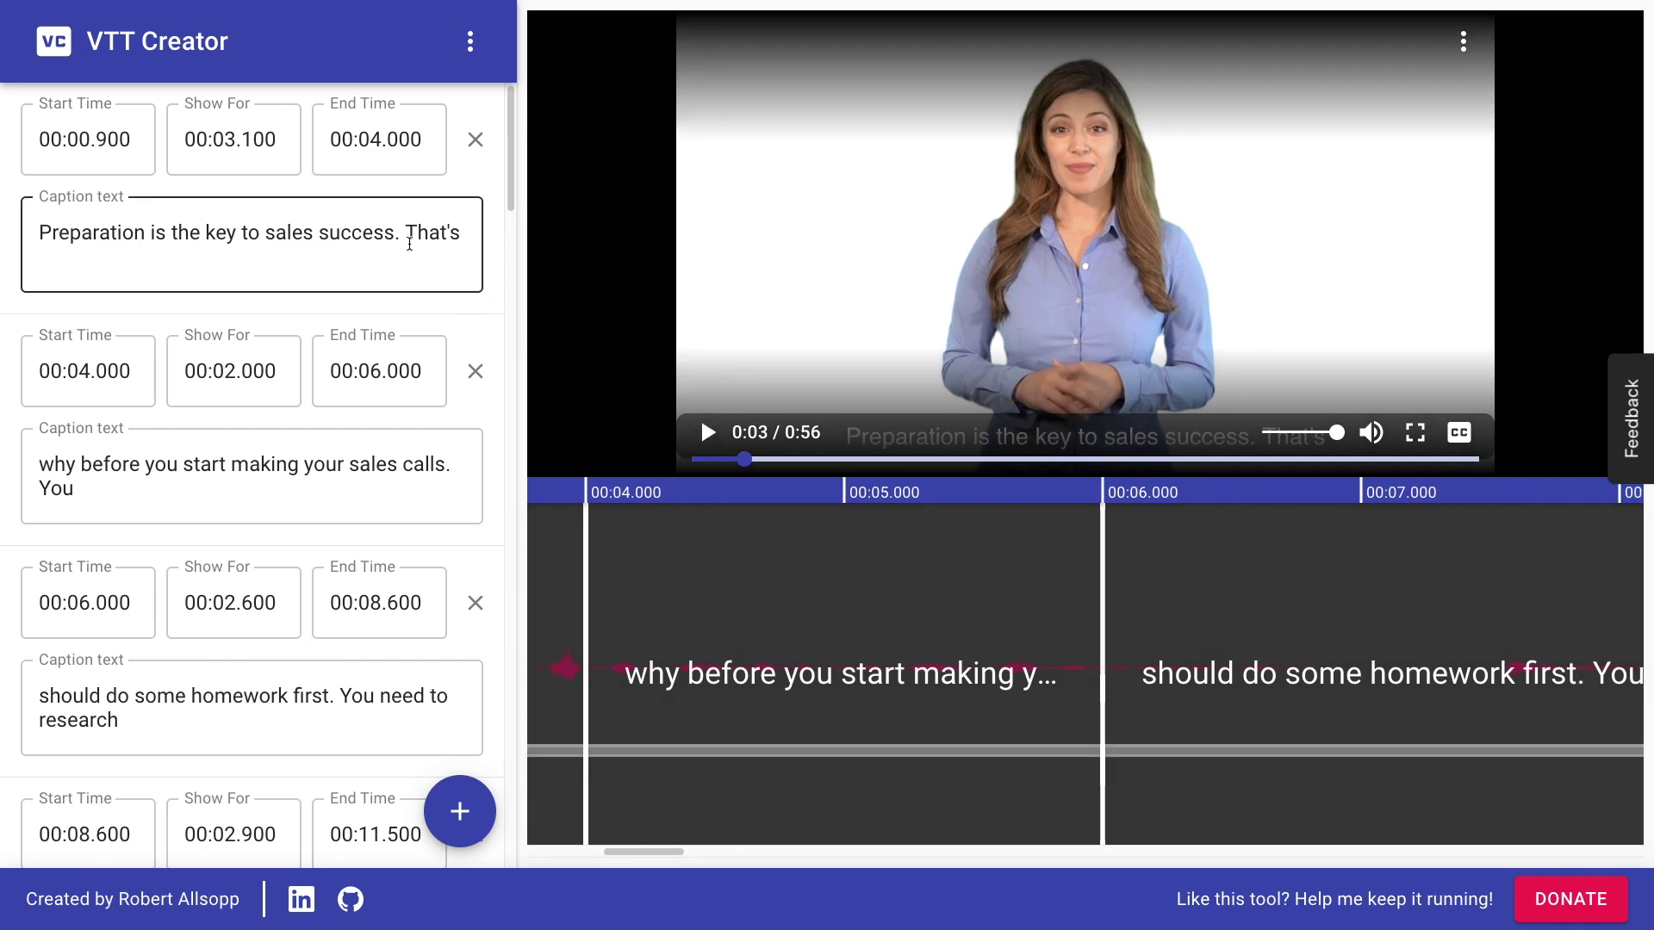
{"action": "left_click_drag", "start_coordinate": [403, 232], "coordinate": [473, 233]}
{"action": "key", "text": "ctrl+c"}
{"action": "key", "text": "BackSpace"}
{"action": "left_click", "coordinate": [42, 465]}
{"action": "key", "text": "ctrl+v"}
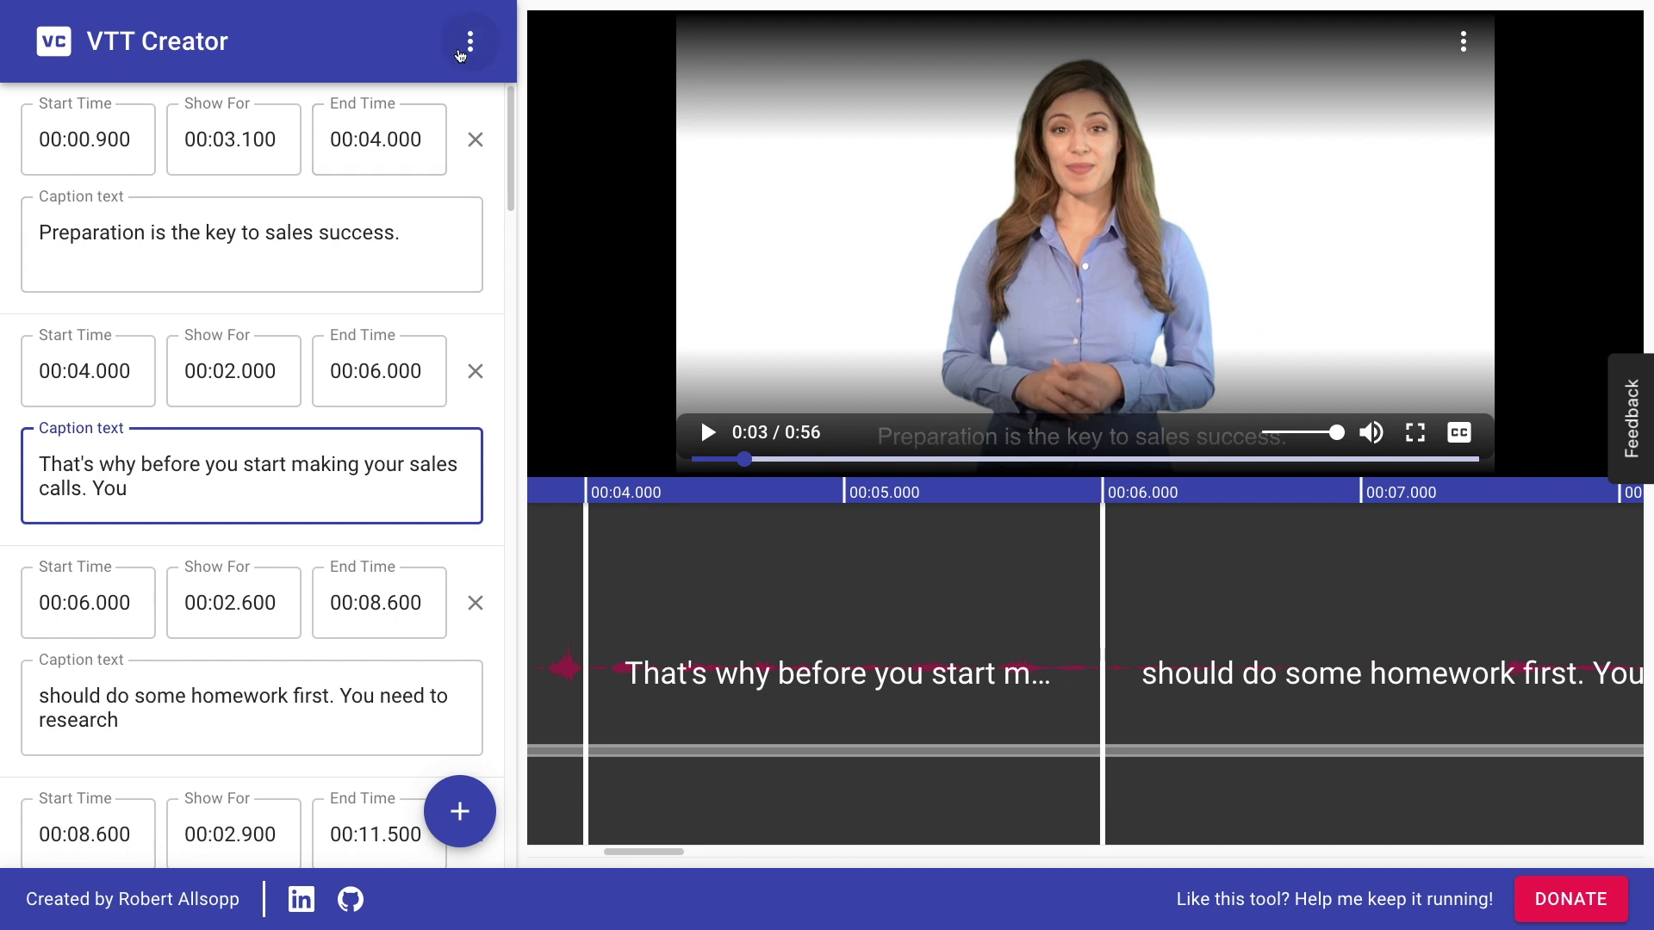
Step: Save the captions to a VTT file named my_captions.vtt
{"action": "left_click", "coordinate": [469, 41]}
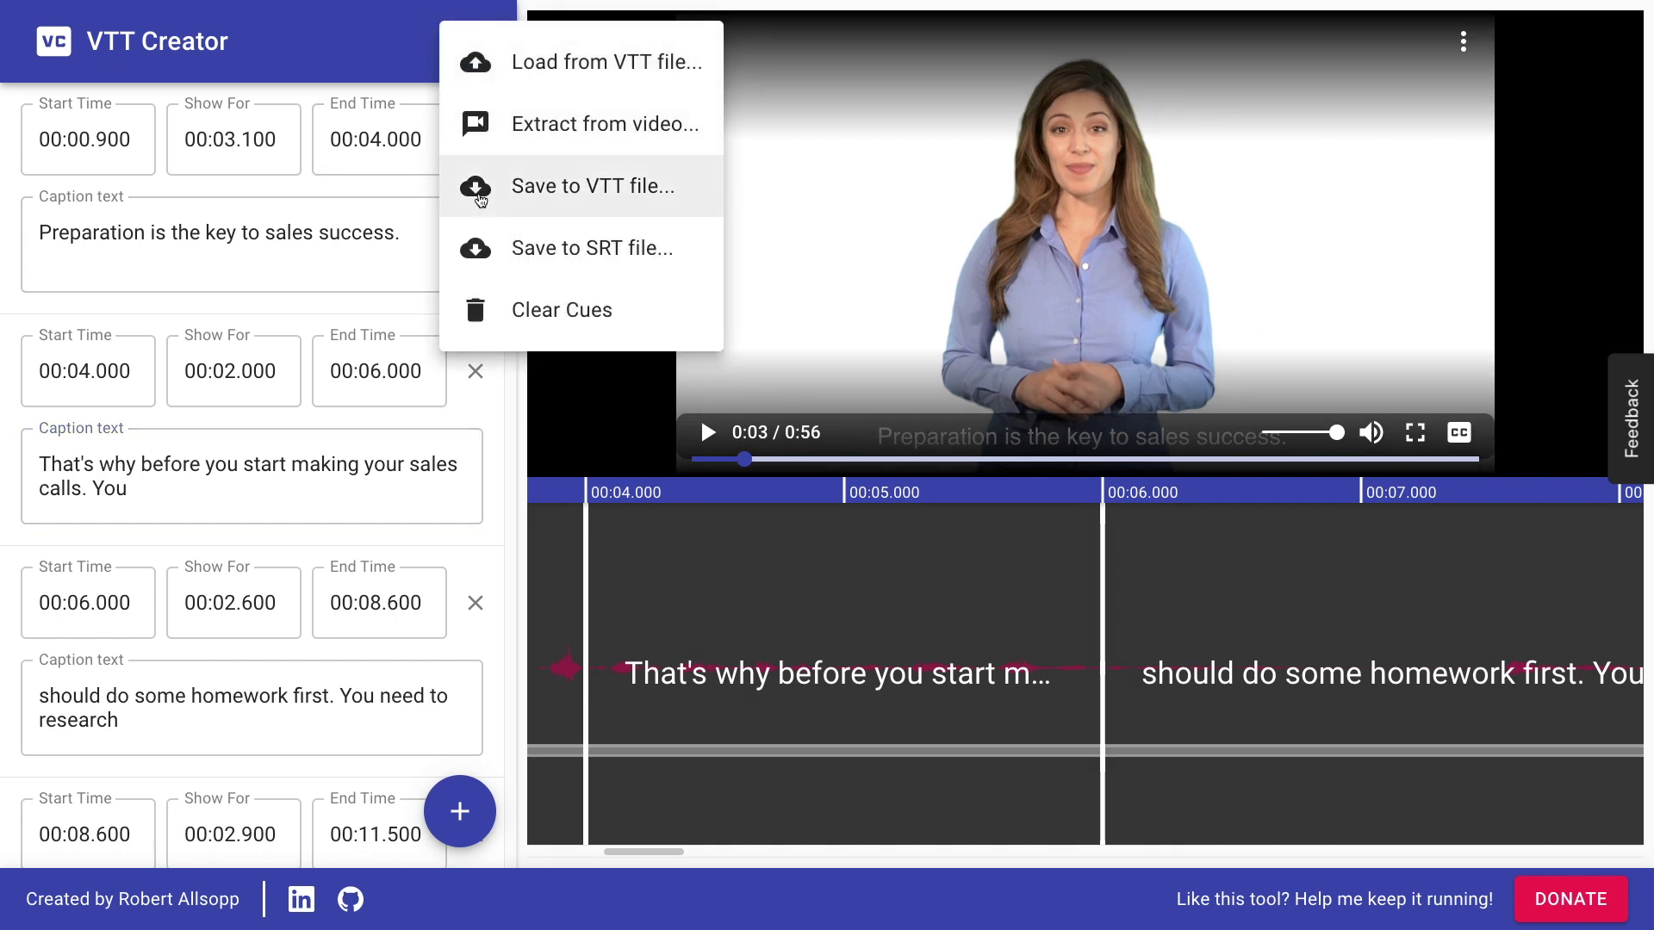
{"action": "left_click", "coordinate": [476, 184]}
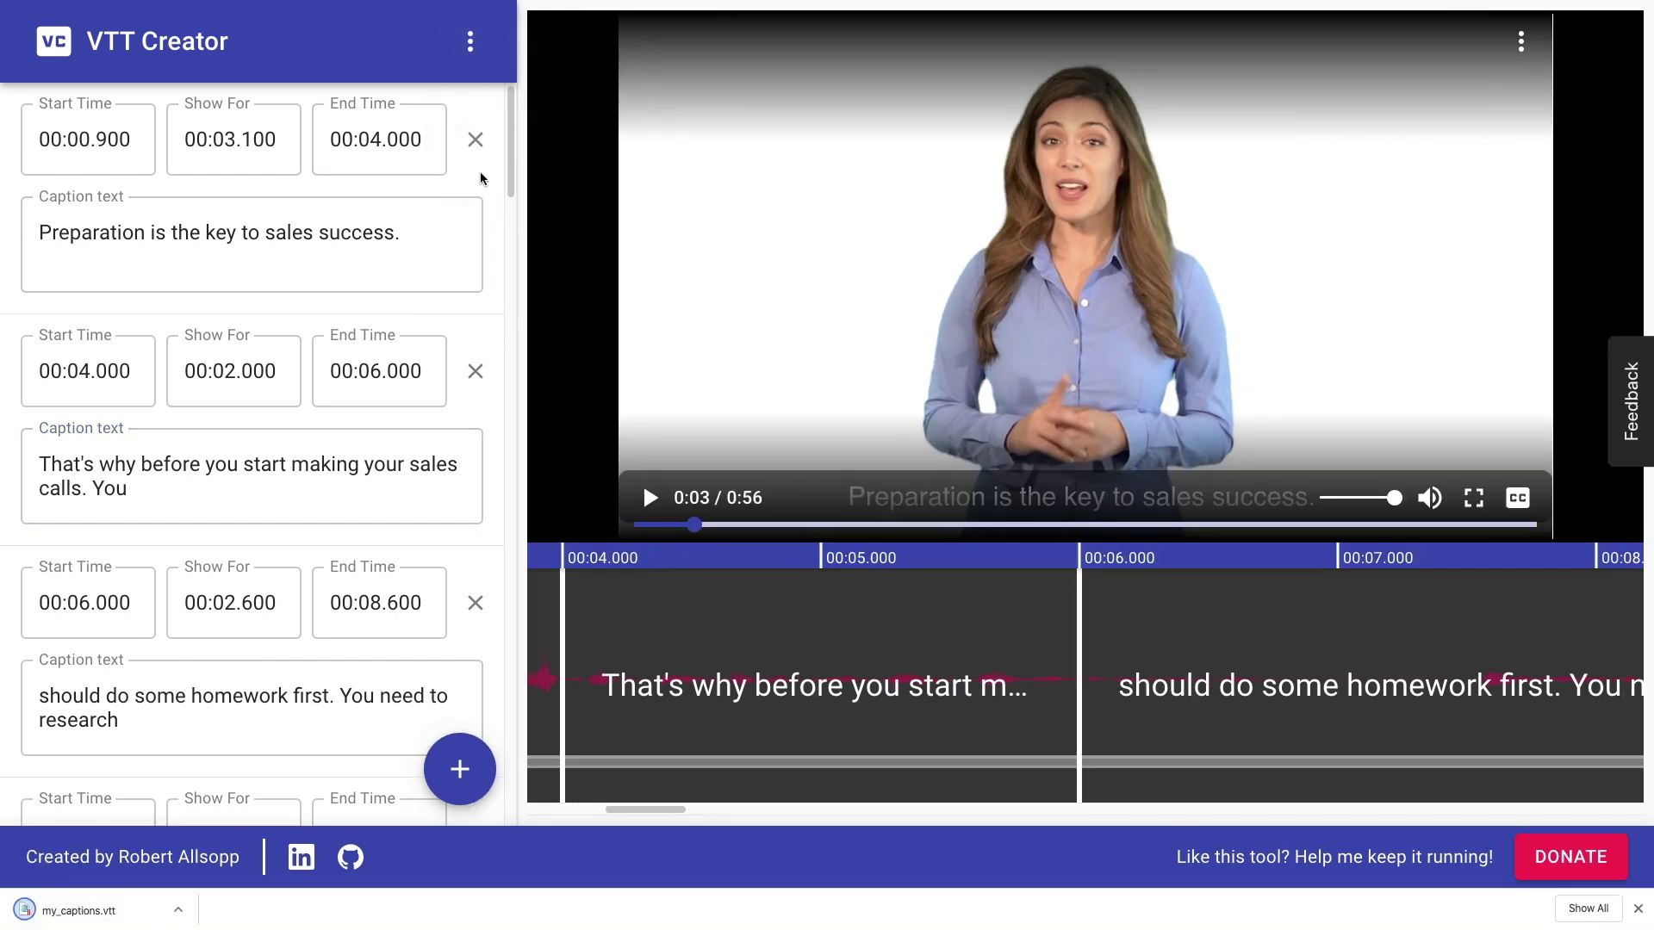